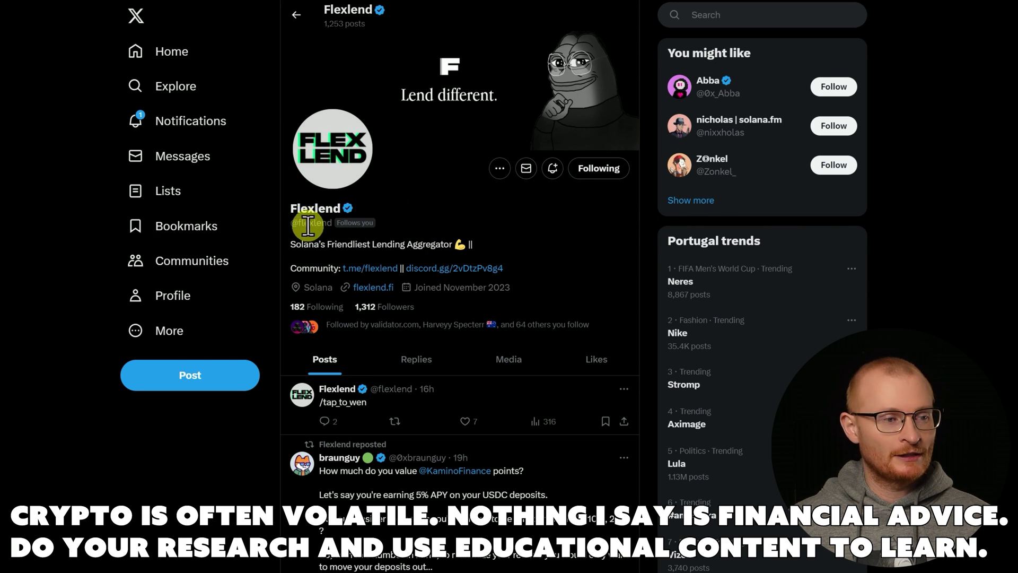
pyautogui.scroll(-5, 549, 220)
# - Open the repost's FLEXLEND deposit-form image full size in the media viewer
pyautogui.click(547, 239)
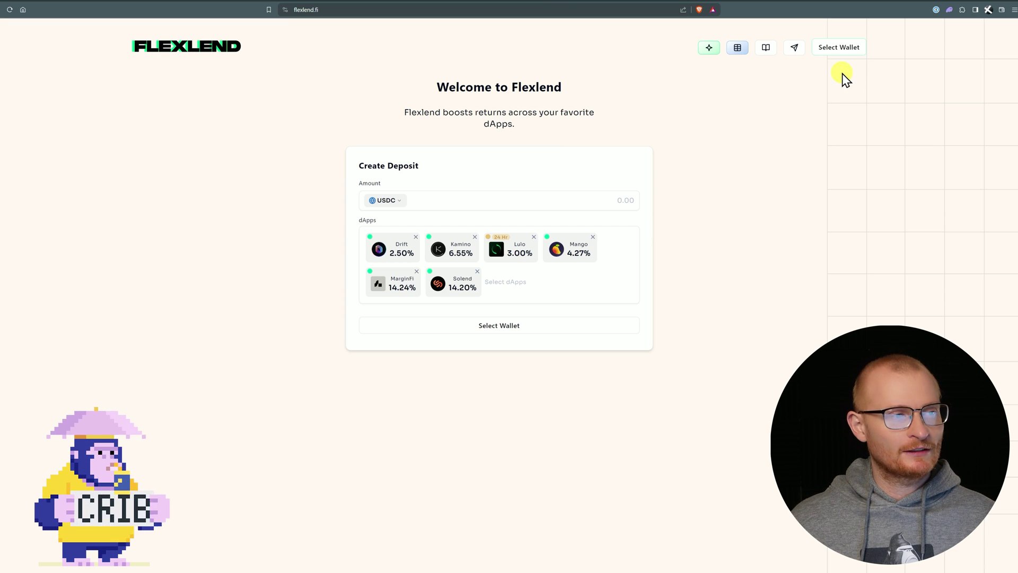
# - Connect the Phantom wallet and check its accounts and balances in the extension
pyautogui.click(843, 47)
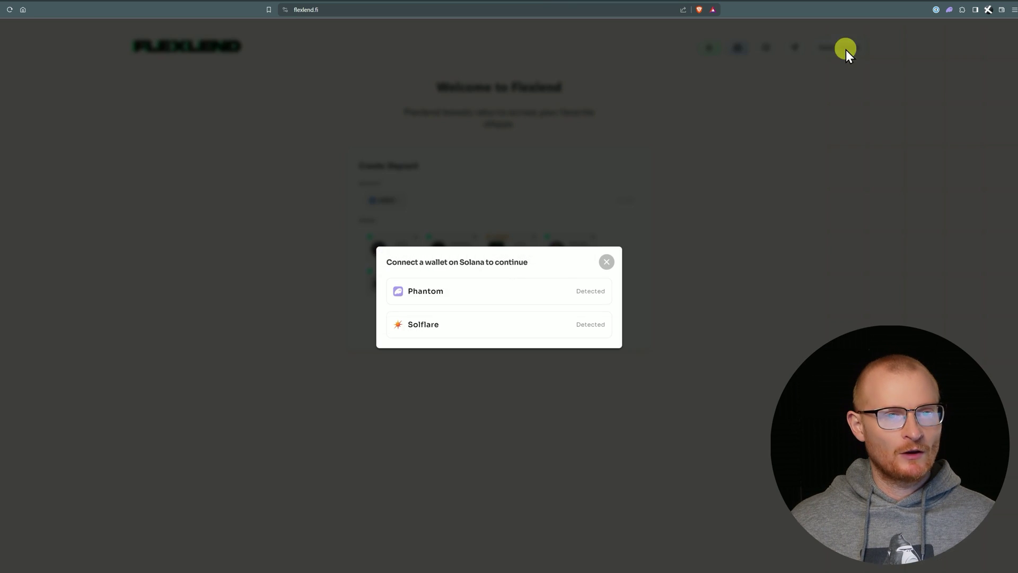
pyautogui.click(568, 295)
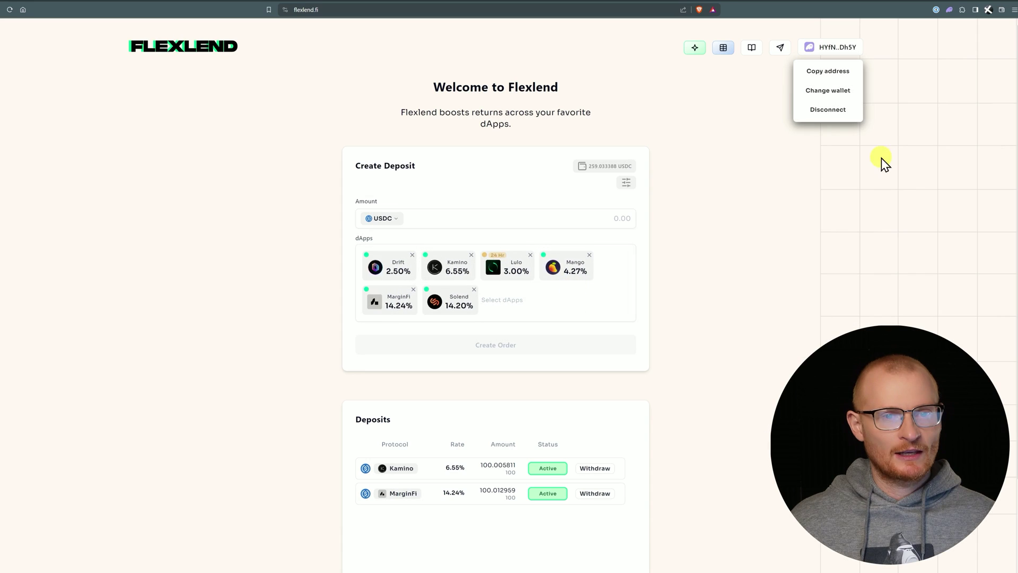
pyautogui.click(951, 10)
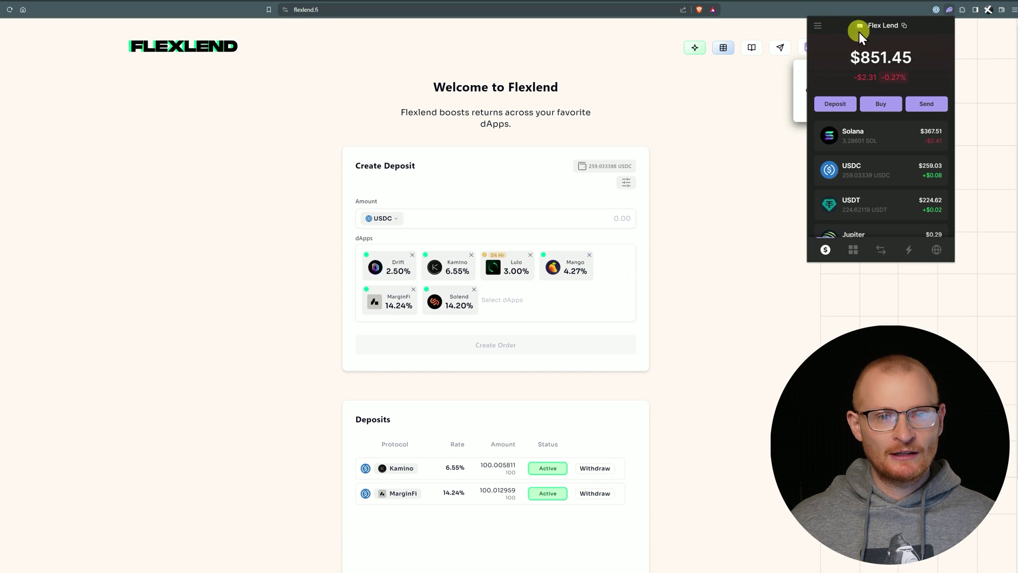
pyautogui.click(818, 26)
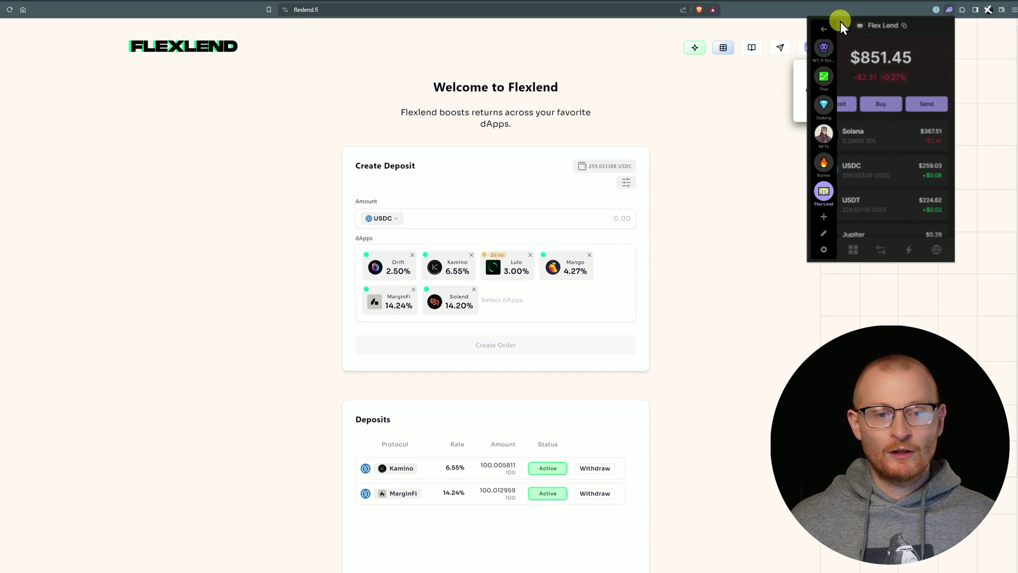
pyautogui.click(925, 28)
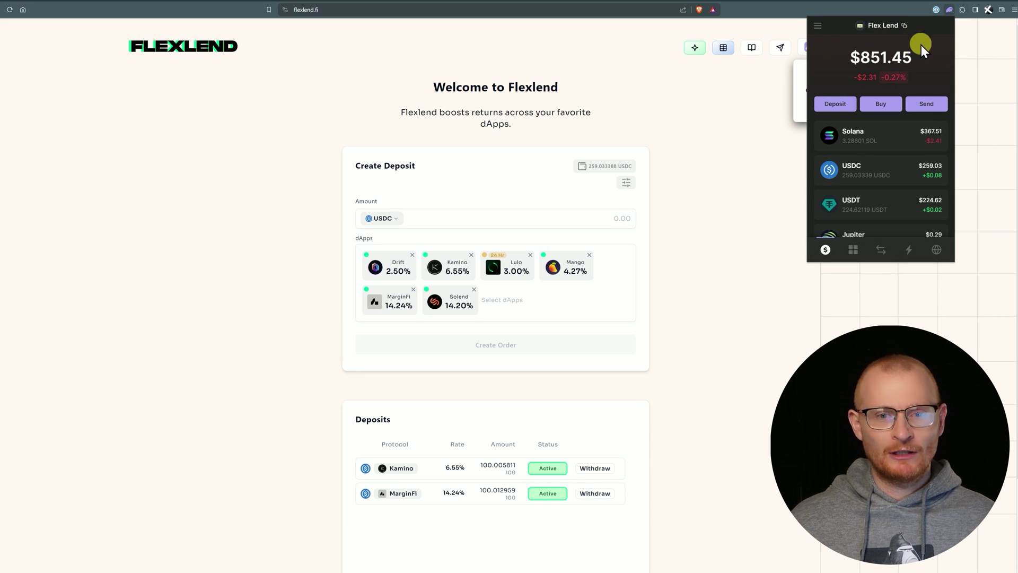
pyautogui.scroll(-3, 883, 159)
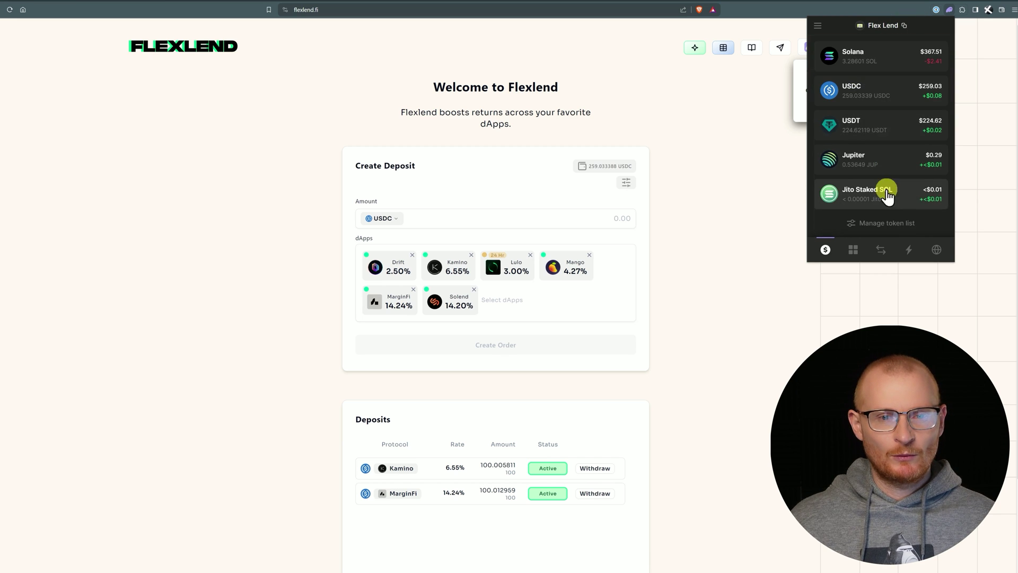
pyautogui.scroll(3, 886, 130)
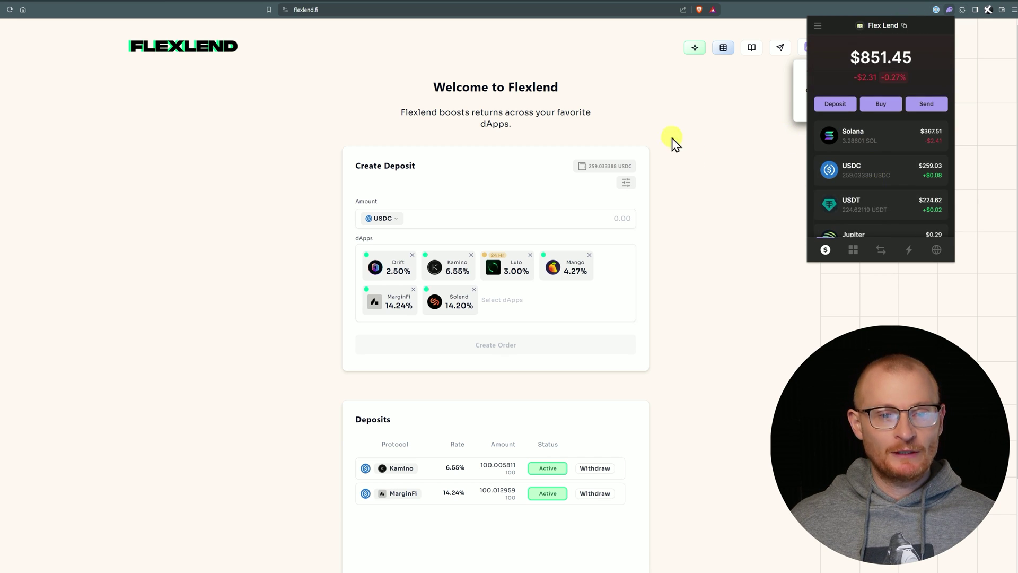
pyautogui.click(722, 91)
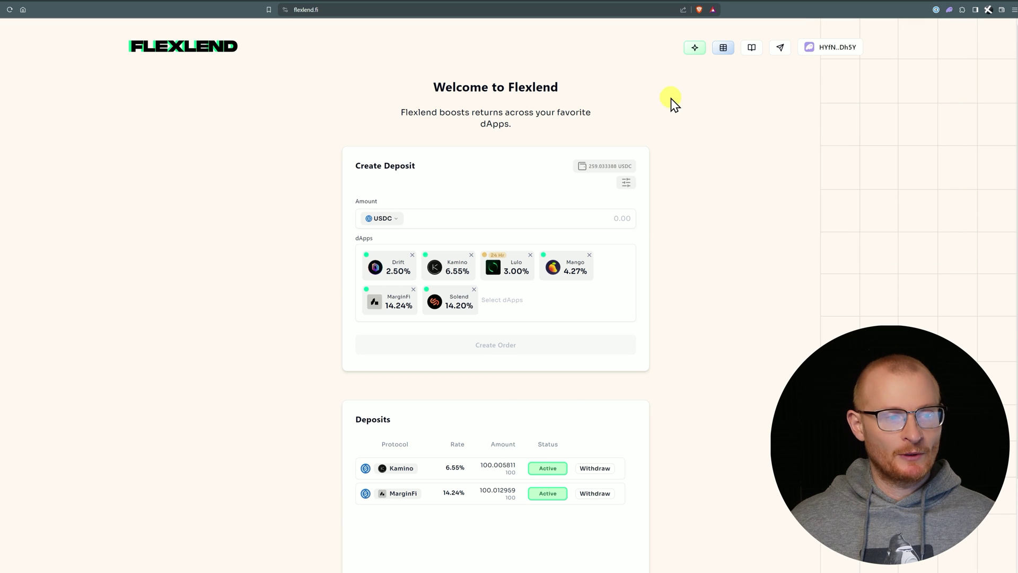
pyautogui.scroll(-2, 658, 138)
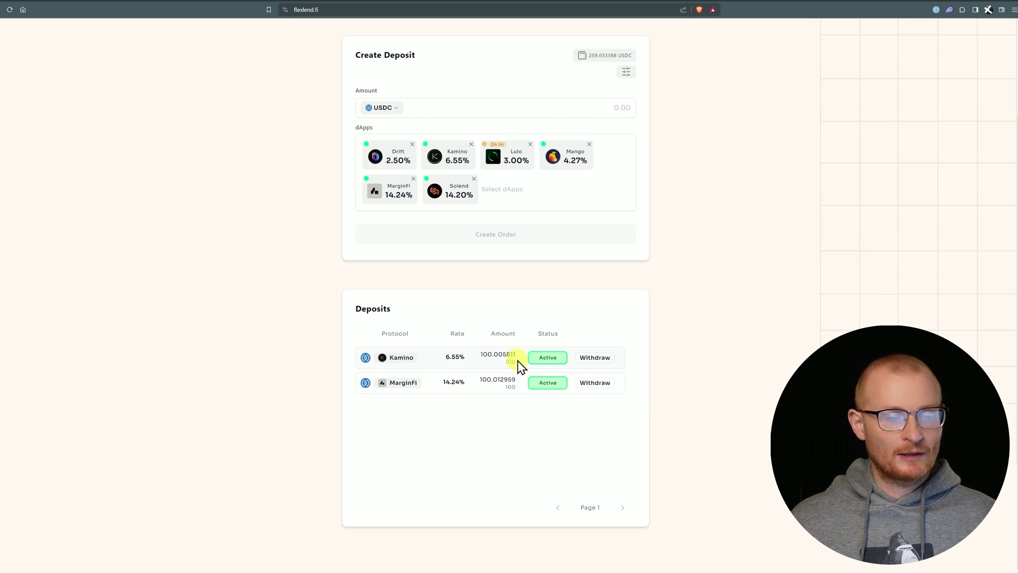
pyautogui.scroll(1, 522, 314)
pyautogui.scroll(2, 522, 314)
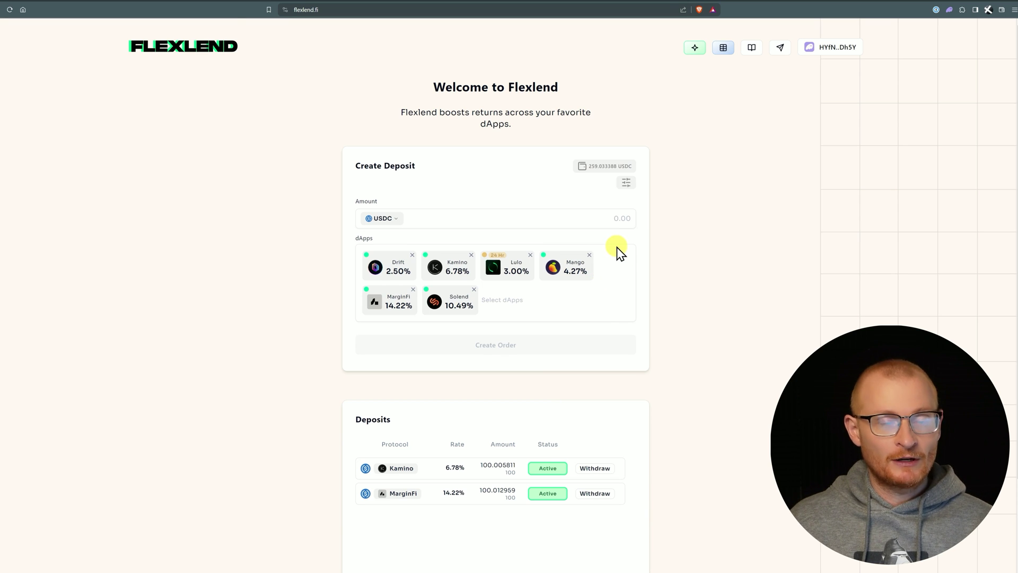
# - Enter a 150 USDC deposit amount, create the order and approve it in the wallet
pyautogui.scroll(-2, 616, 247)
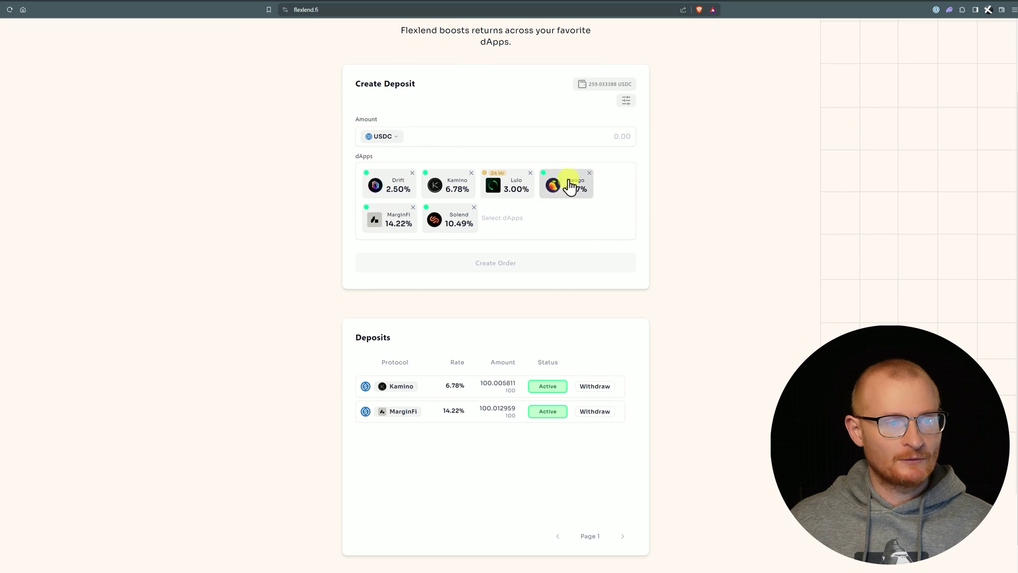
pyautogui.click(602, 137)
pyautogui.write('90')
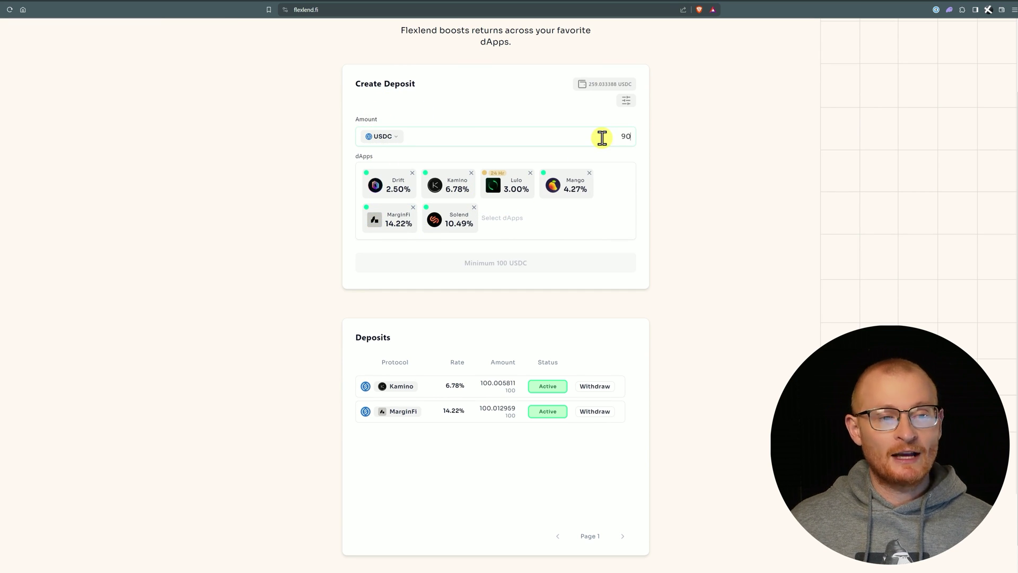
pyautogui.press('BackSpace')
pyautogui.press('BackSpace')
pyautogui.write('100')
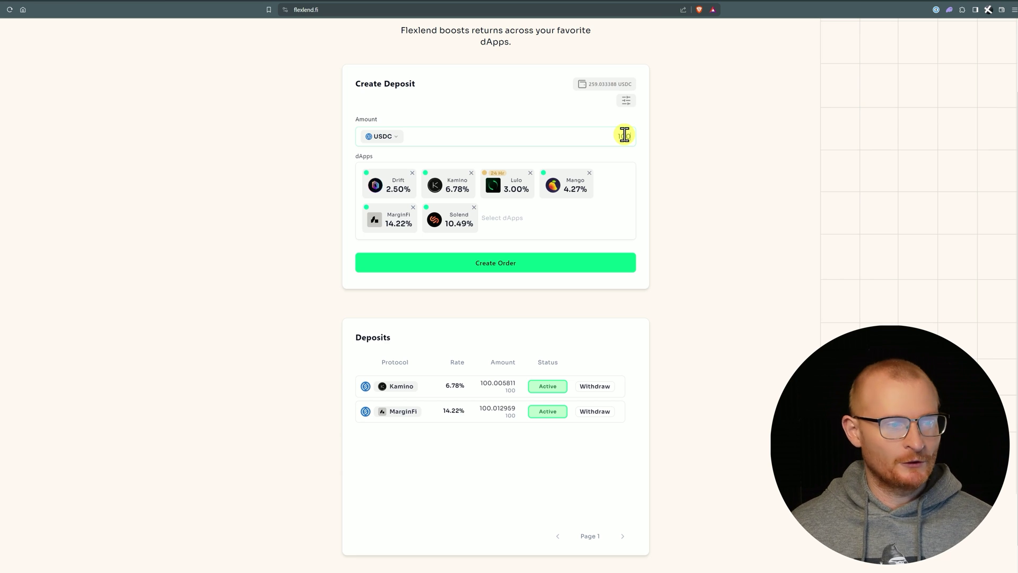
pyautogui.press('BackSpace')
pyautogui.press('BackSpace')
pyautogui.press('BackSpace')
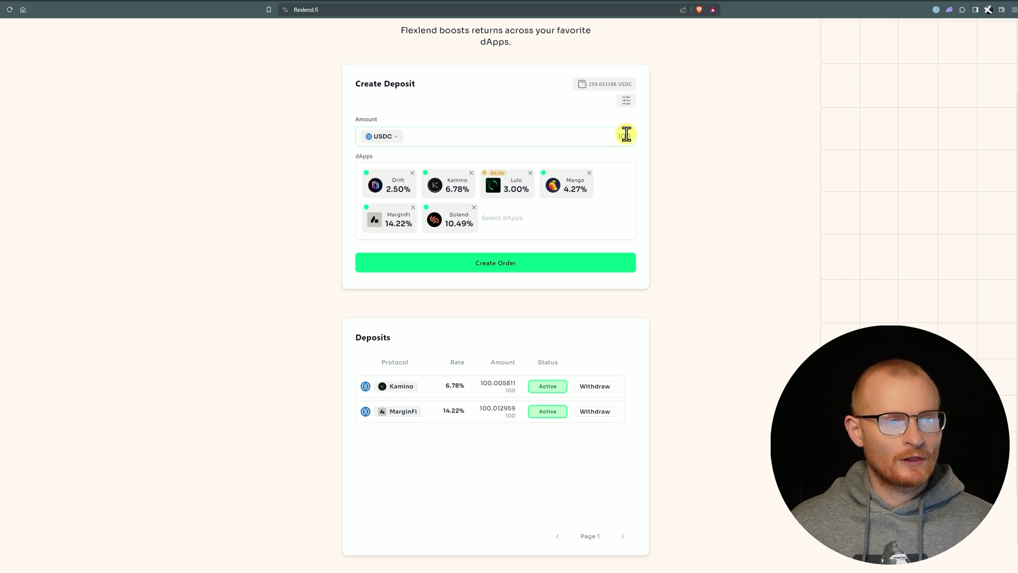
pyautogui.write('100')
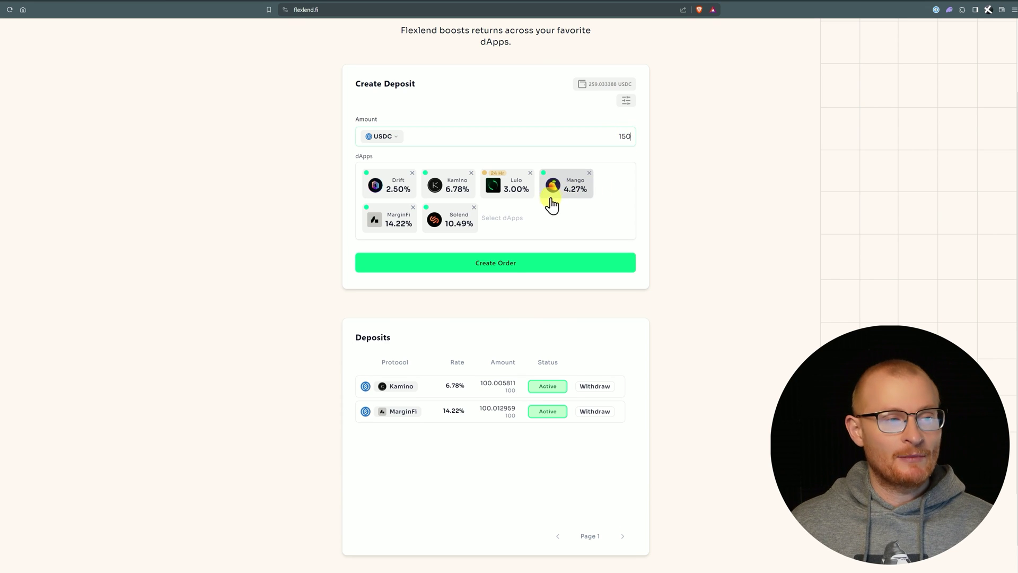
pyautogui.click(511, 263)
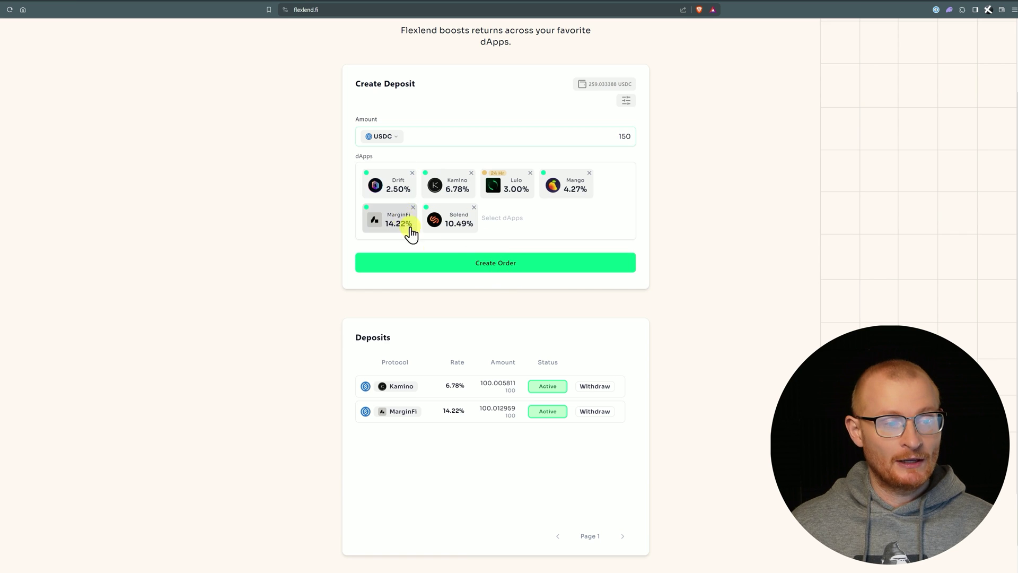
pyautogui.click(497, 266)
pyautogui.click(980, 220)
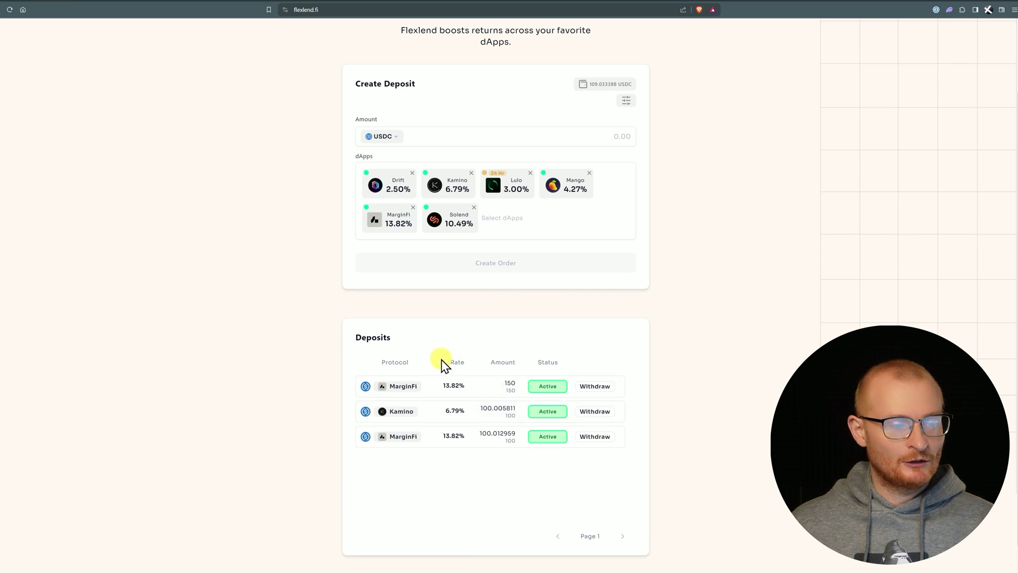
# - Remove Solend, Lulo and Mango, leaving Drift, Kamino and MarginFi as target dApps
pyautogui.scroll(2, 413, 239)
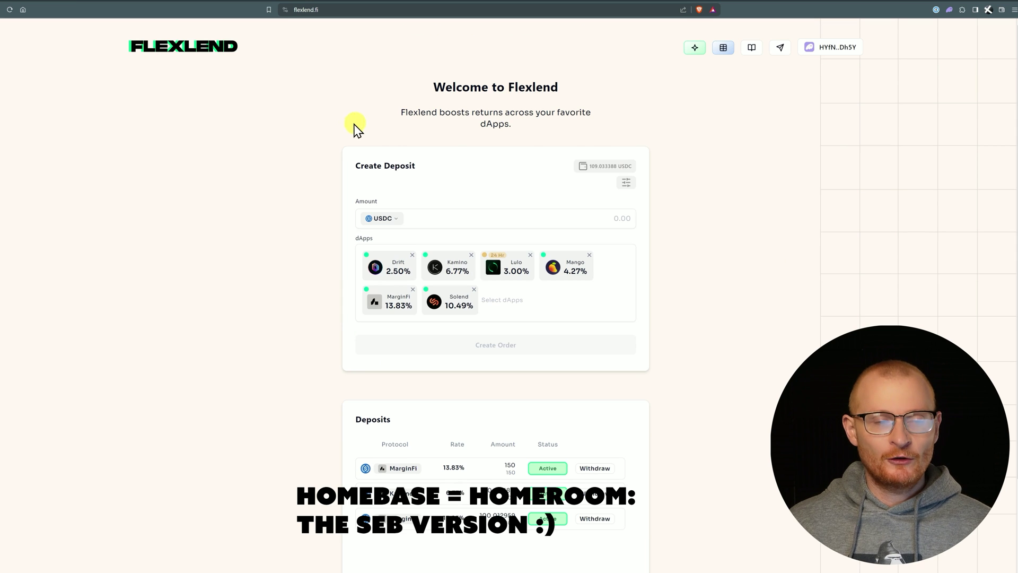
pyautogui.scroll(-3, 543, 249)
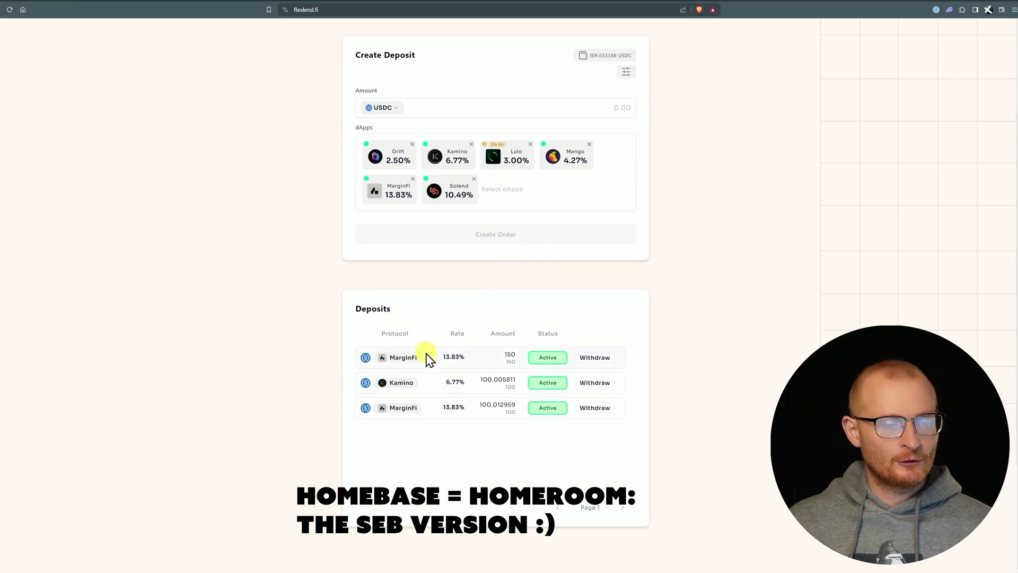
pyautogui.scroll(3, 470, 307)
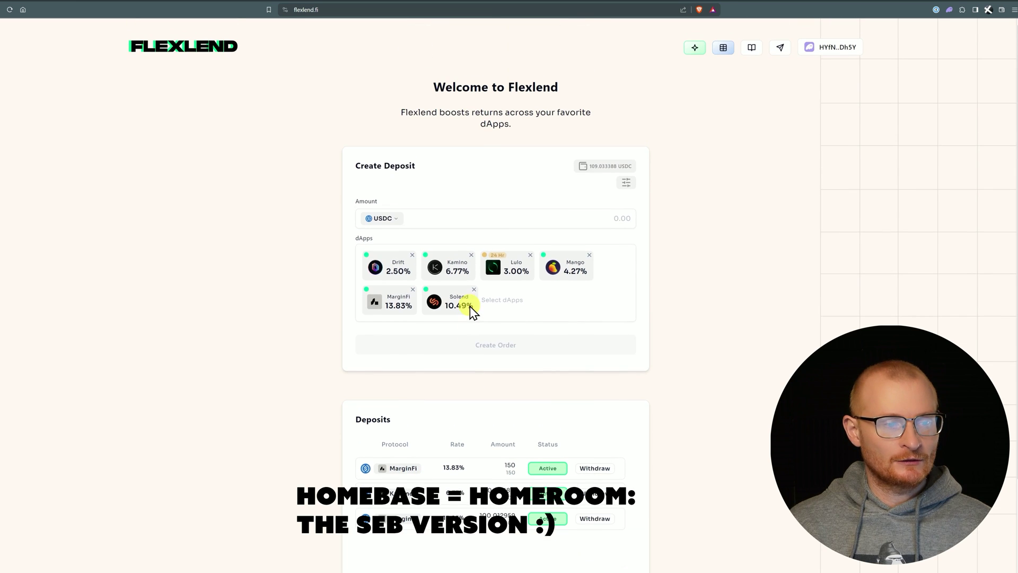
pyautogui.click(472, 290)
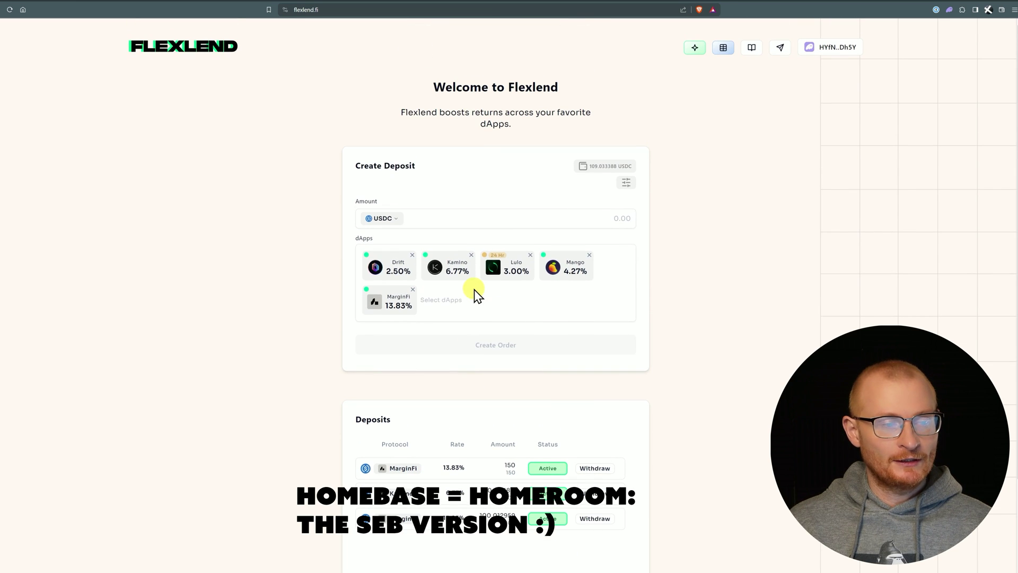
pyautogui.click(529, 255)
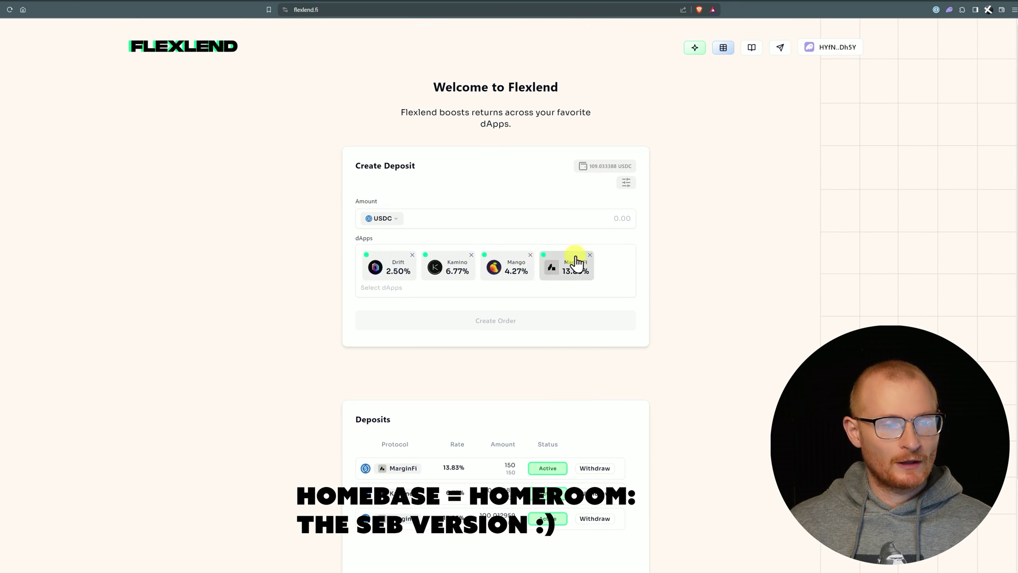
pyautogui.click(530, 255)
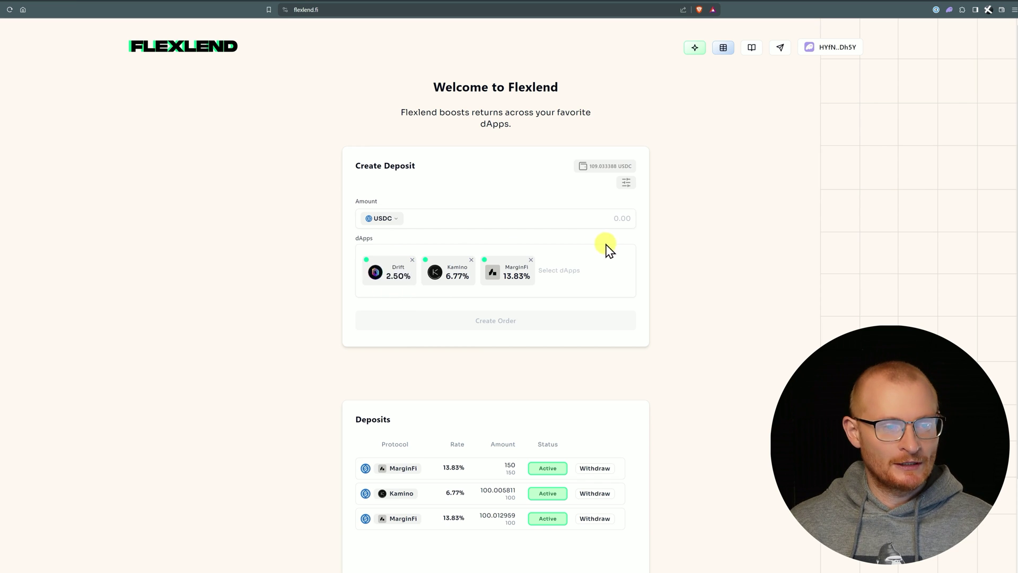
# - Fill the amount with the full 109.033388 USDC balance and set a 5% minimum rate
pyautogui.click(616, 169)
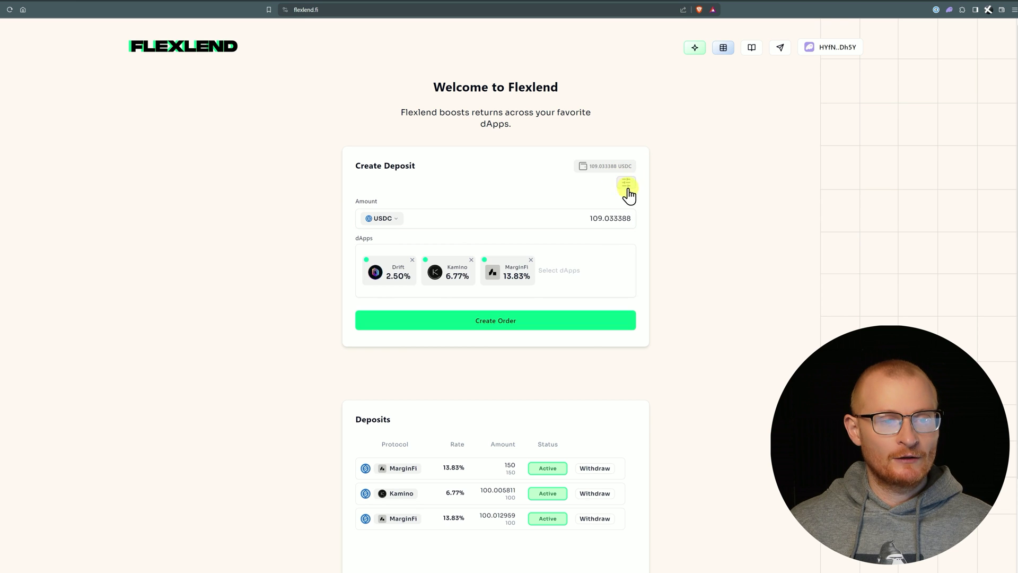
pyautogui.click(627, 183)
pyautogui.scroll(-2, 584, 234)
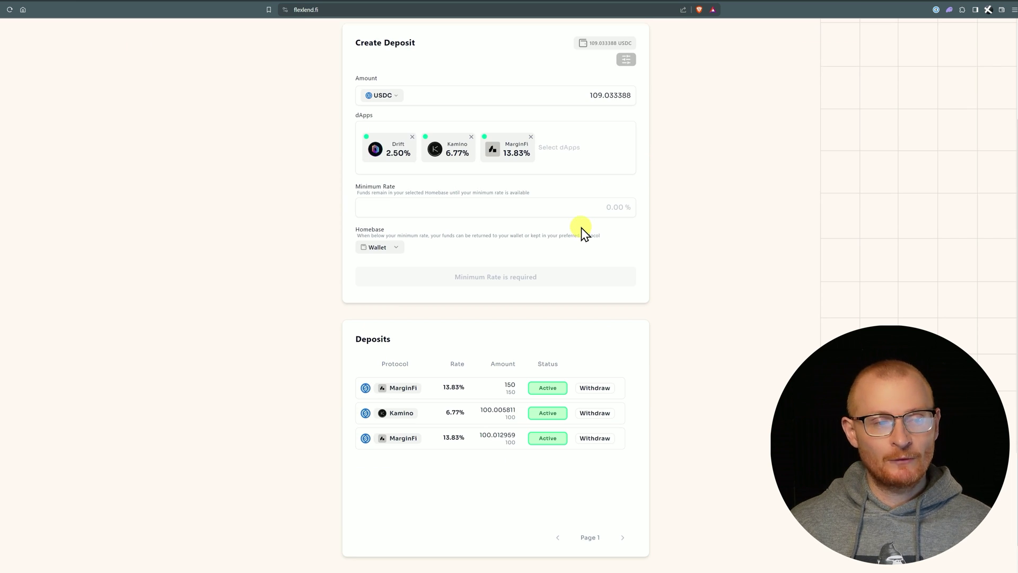
pyautogui.click(613, 208)
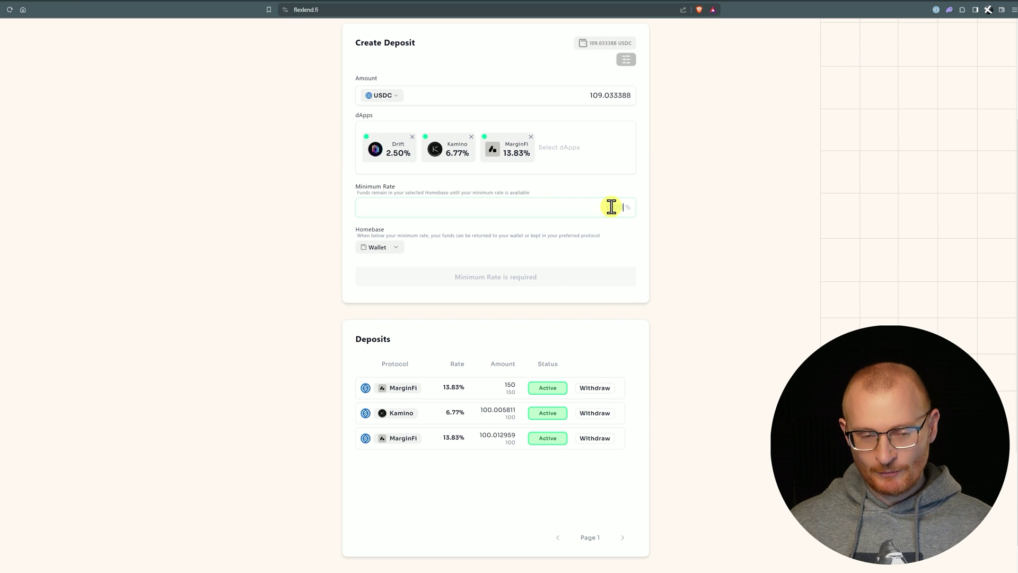
pyautogui.write('5')
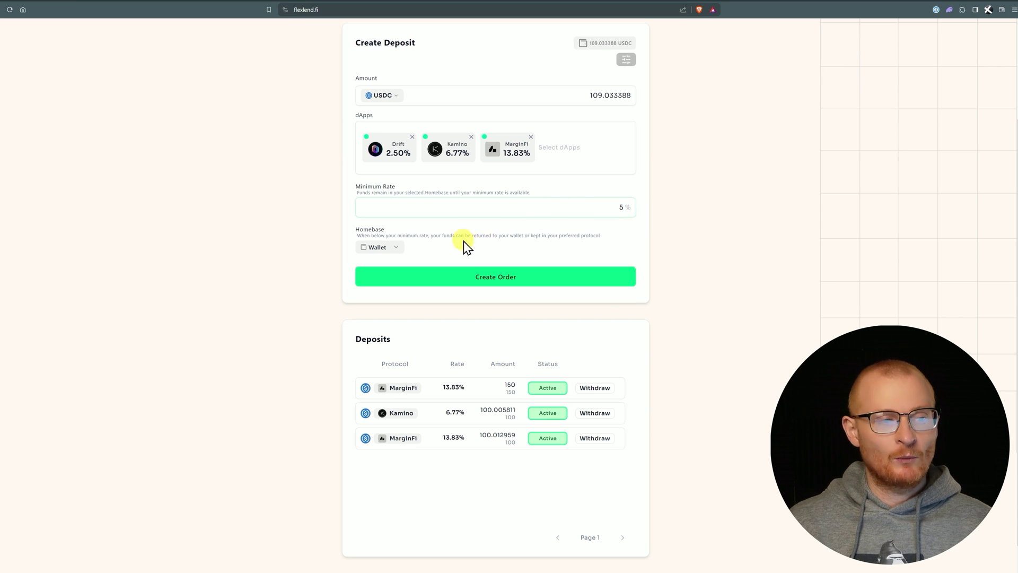
pyautogui.click(396, 247)
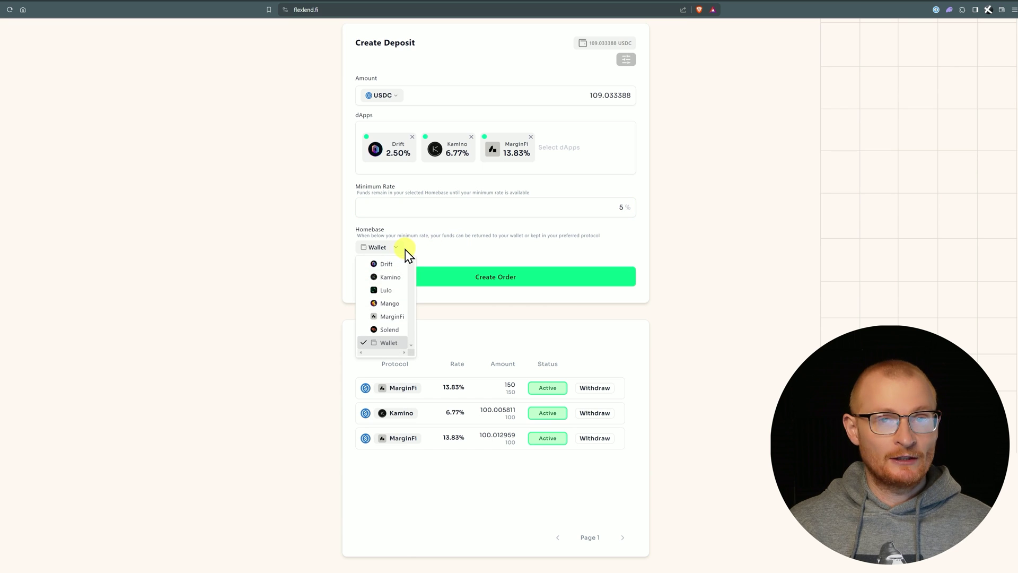
pyautogui.click(393, 279)
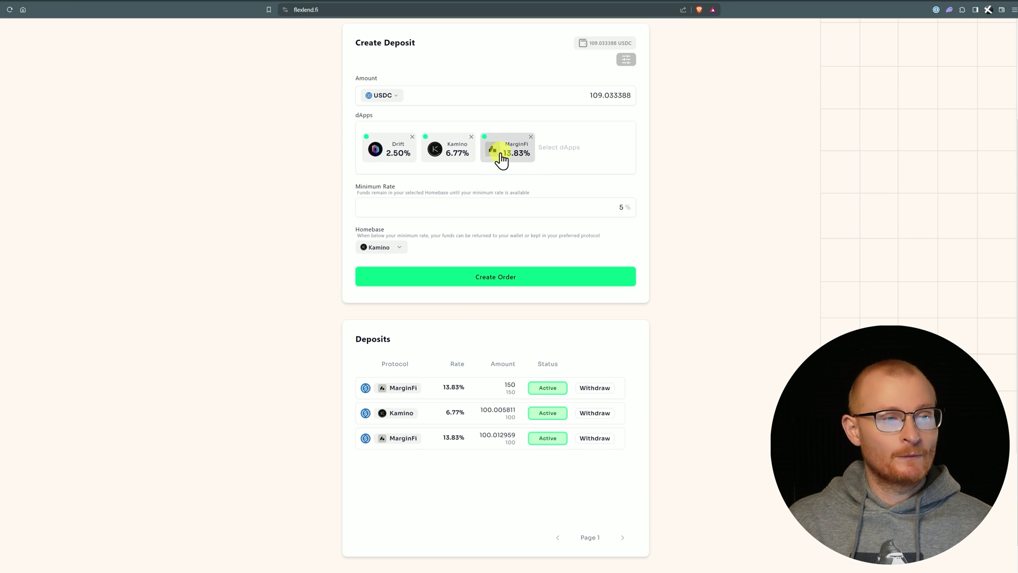
pyautogui.click(501, 278)
pyautogui.click(977, 222)
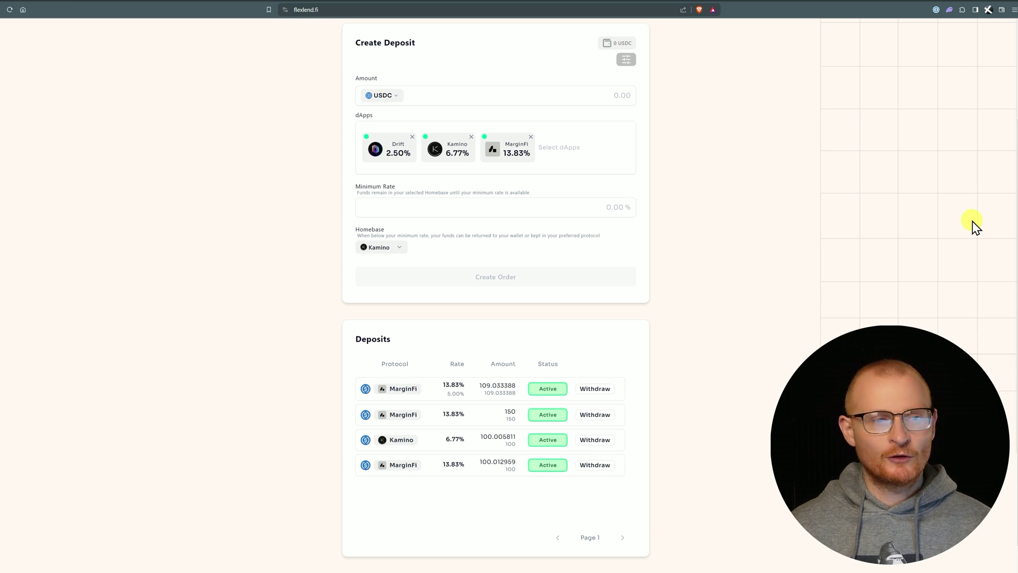
pyautogui.scroll(-1, 513, 390)
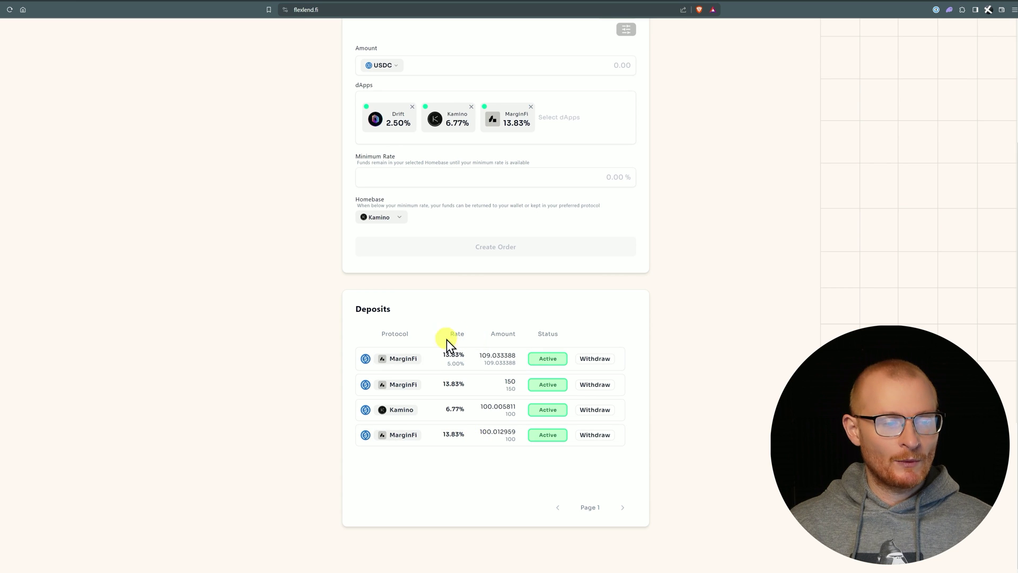
pyautogui.moveTo(447, 364); pyautogui.dragTo(472, 370)
pyautogui.click(472, 362)
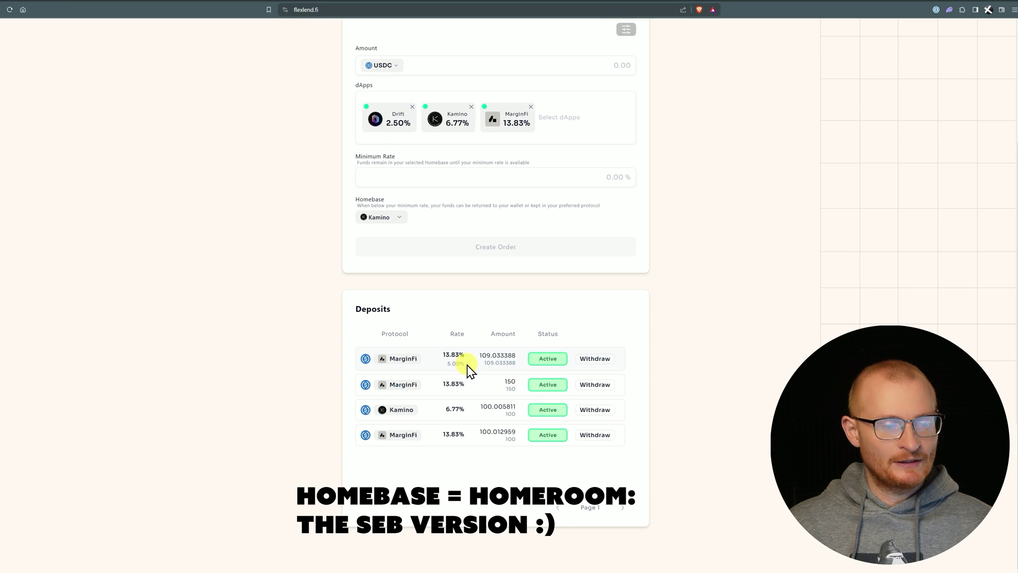
pyautogui.moveTo(465, 365); pyautogui.dragTo(446, 365)
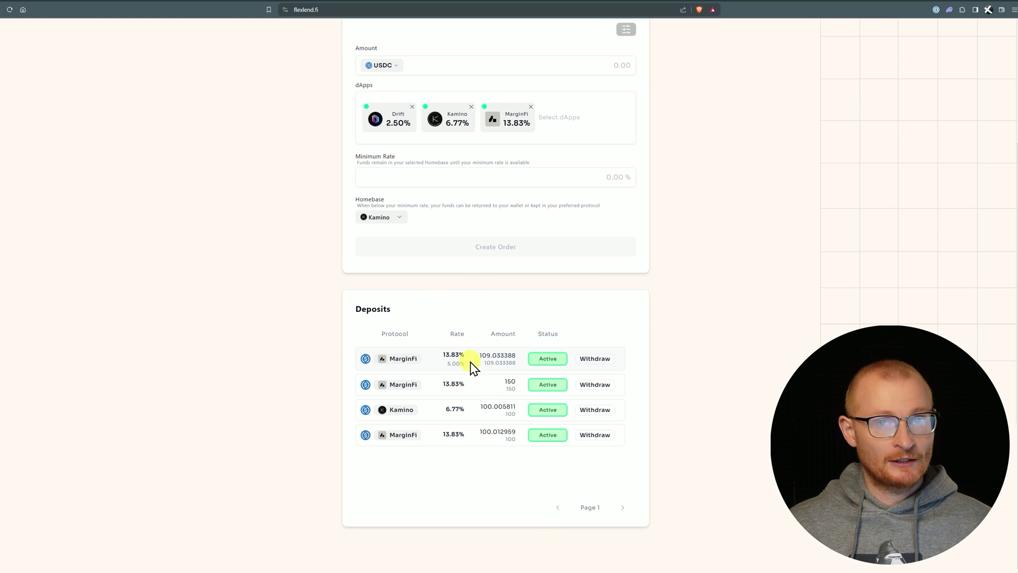
pyautogui.scroll(3, 470, 362)
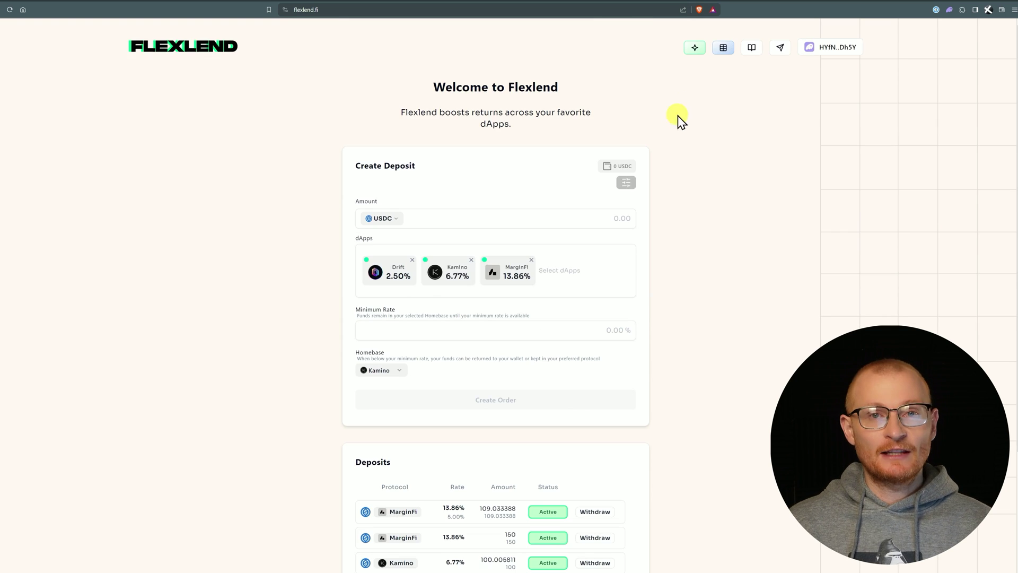
pyautogui.click(696, 50)
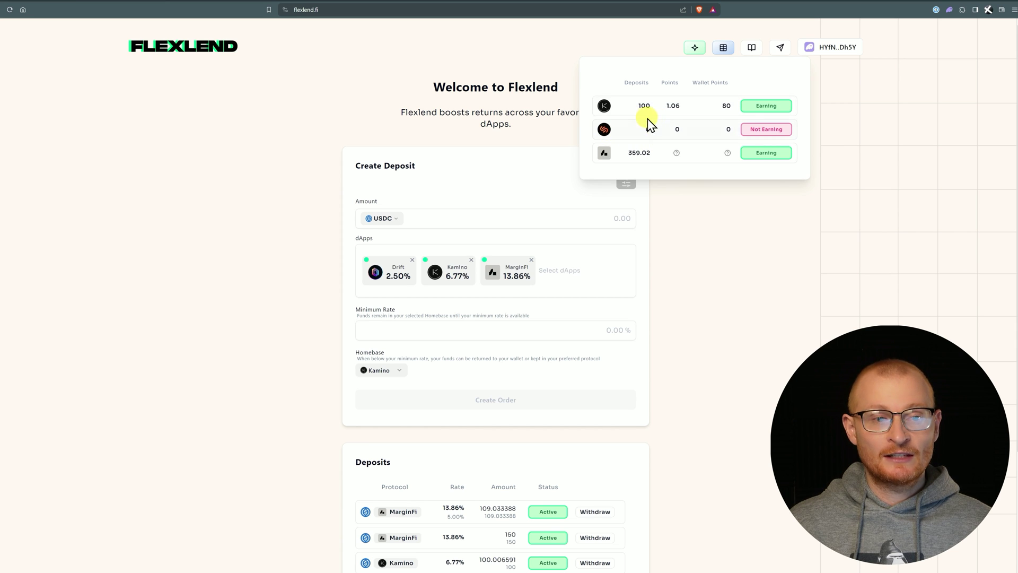
# - Deposit 200 USDT with a 6% minimum rate, approving the order in the wallet
pyautogui.scroll(-2, 675, 193)
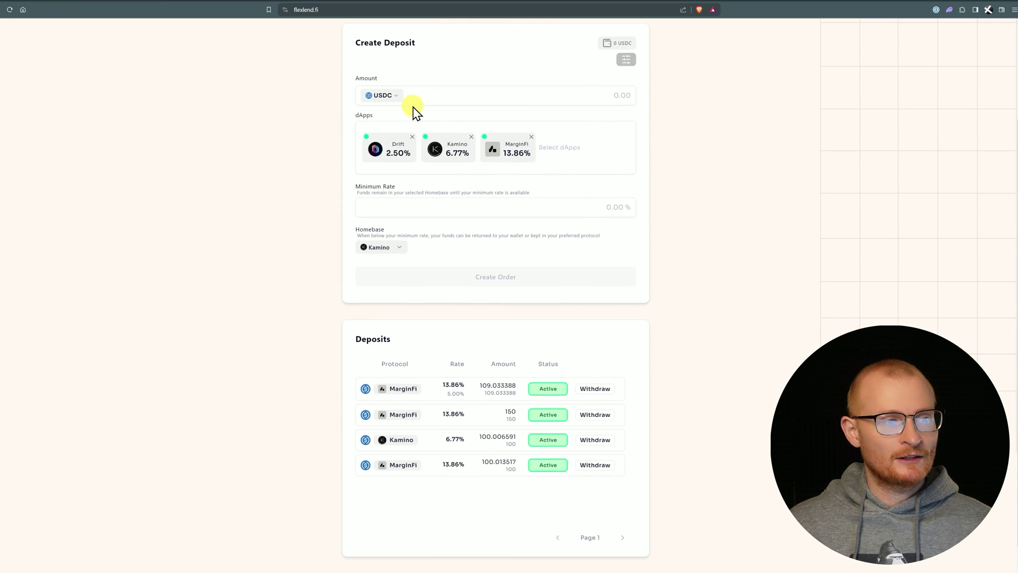
pyautogui.click(393, 95)
pyautogui.click(393, 139)
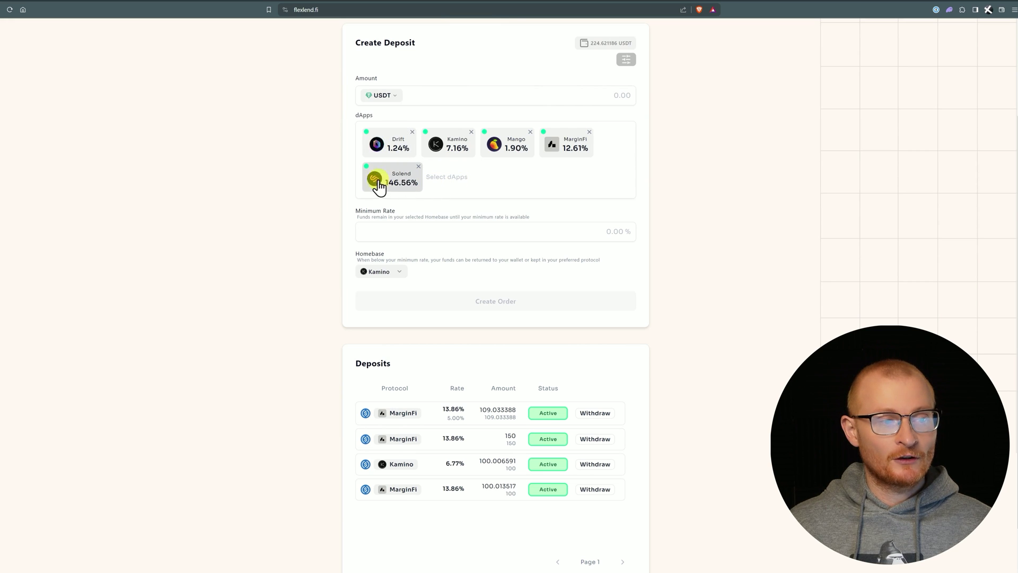
pyautogui.click(612, 96)
pyautogui.write('200')
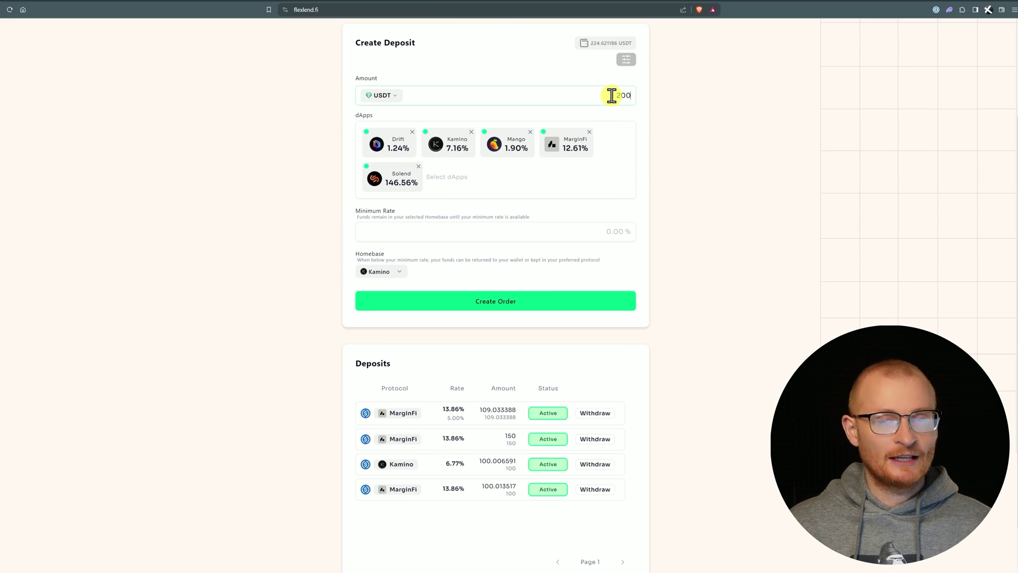
pyautogui.click(611, 230)
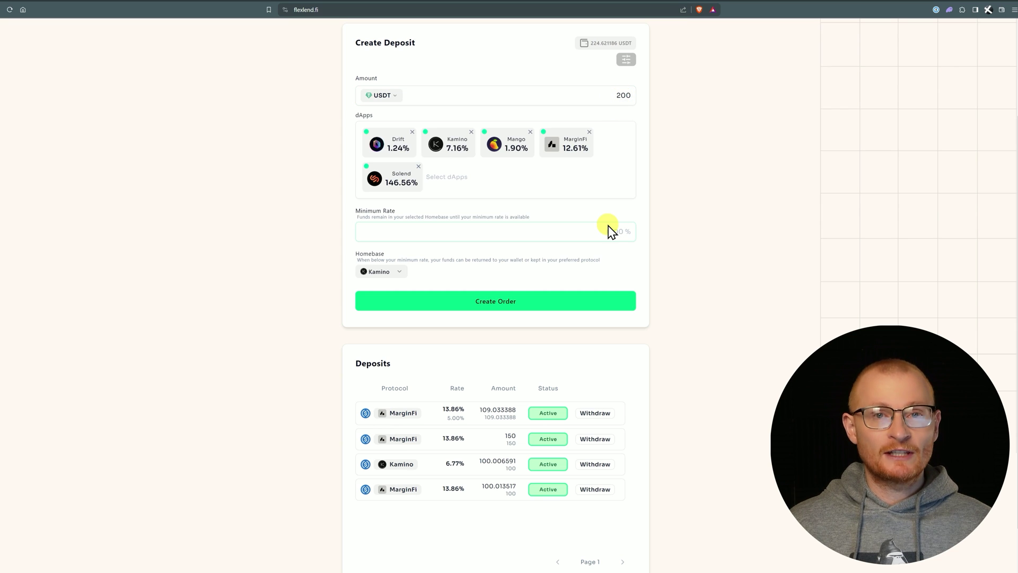
pyautogui.write('6')
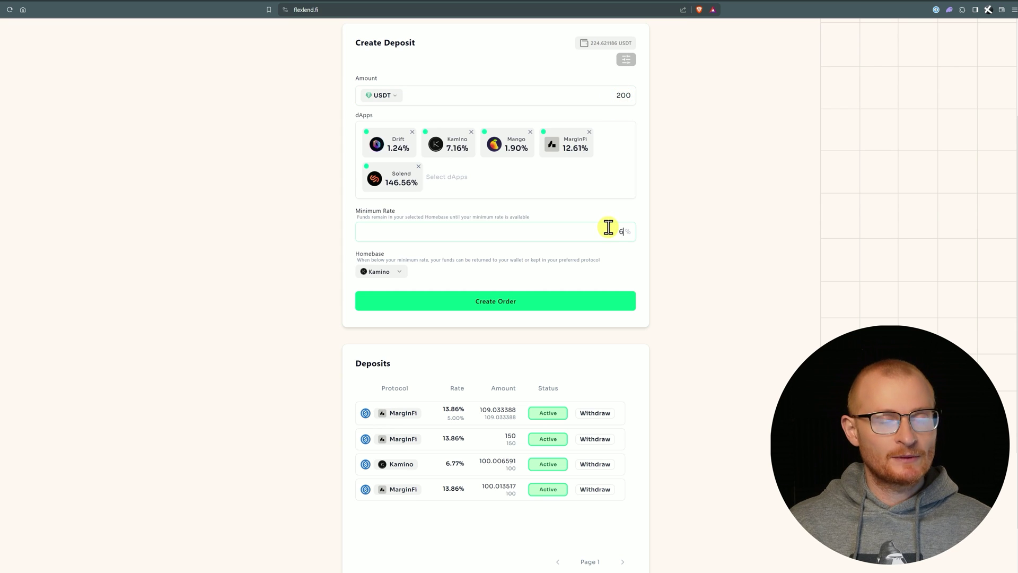
pyautogui.click(503, 301)
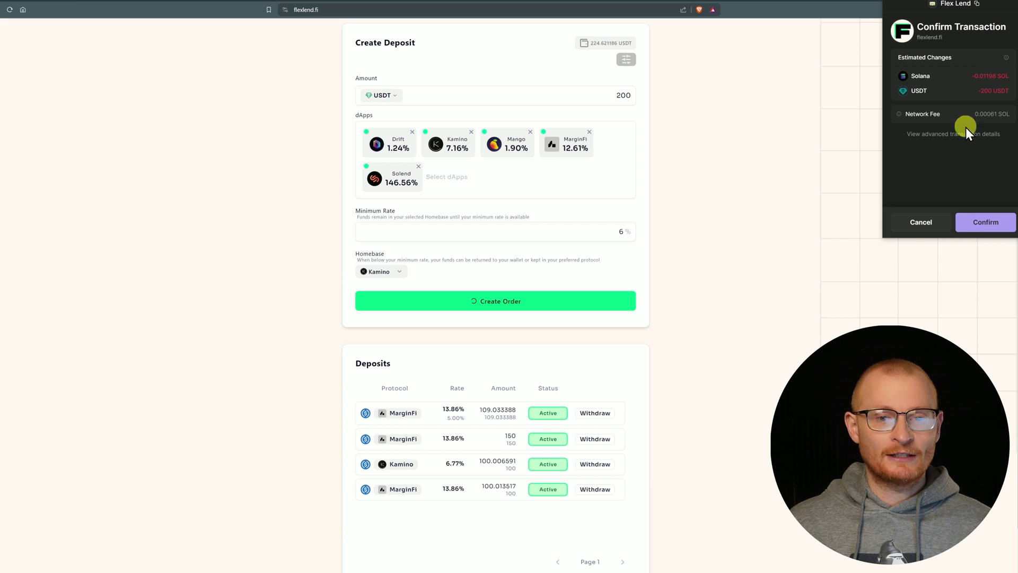
pyautogui.click(971, 223)
pyautogui.scroll(-1, 566, 368)
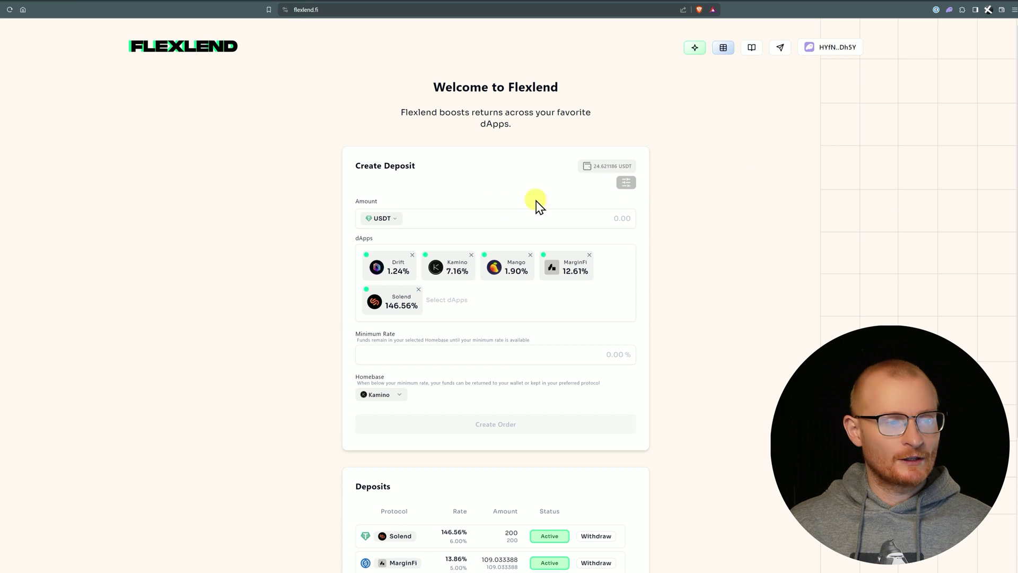
# - Preview the dApp rates for jitoSOL, BONK and JUP in turn, then select SOL
pyautogui.click(379, 218)
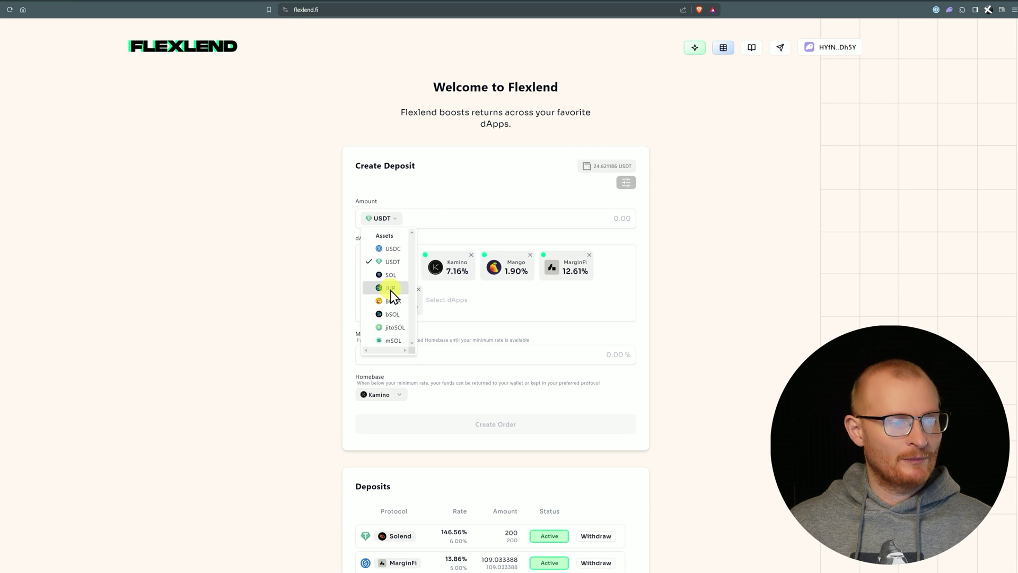
pyautogui.click(393, 327)
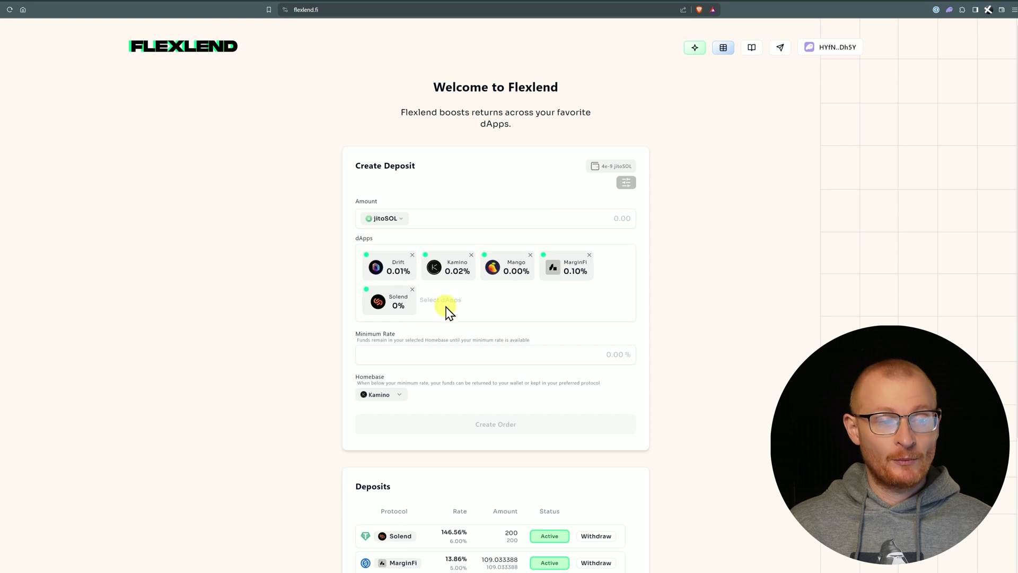
pyautogui.click(384, 218)
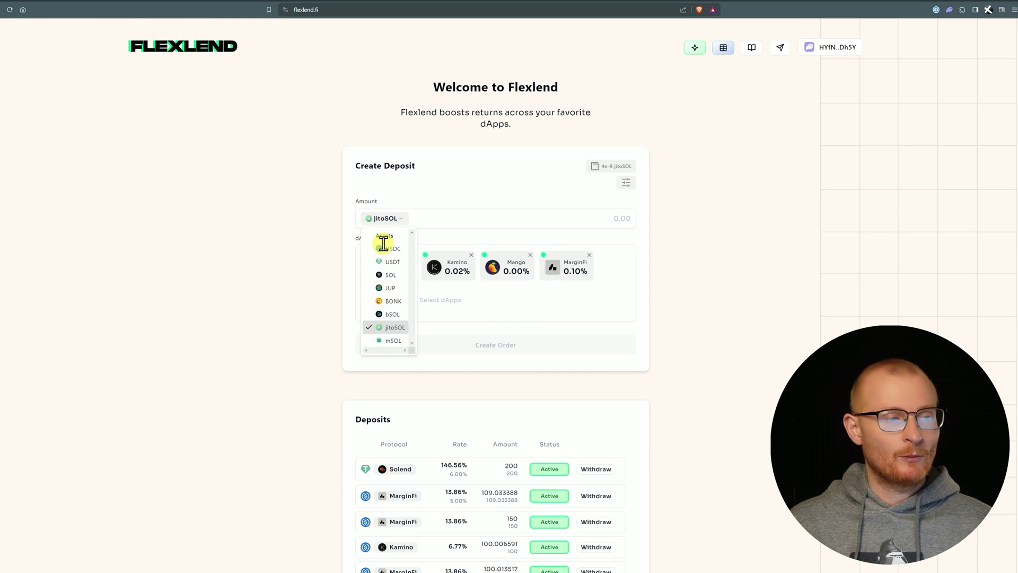
pyautogui.click(390, 304)
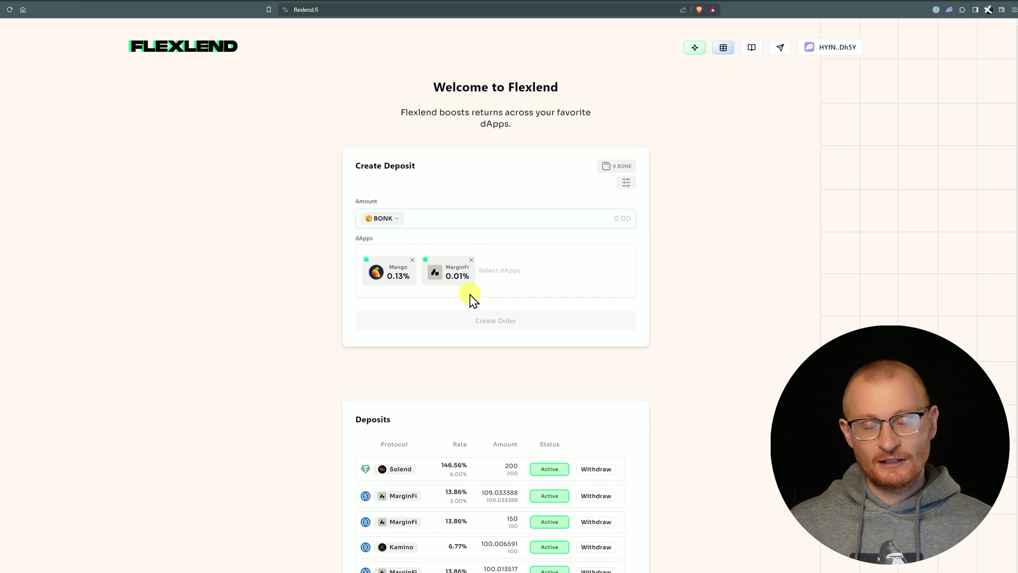
pyautogui.click(394, 223)
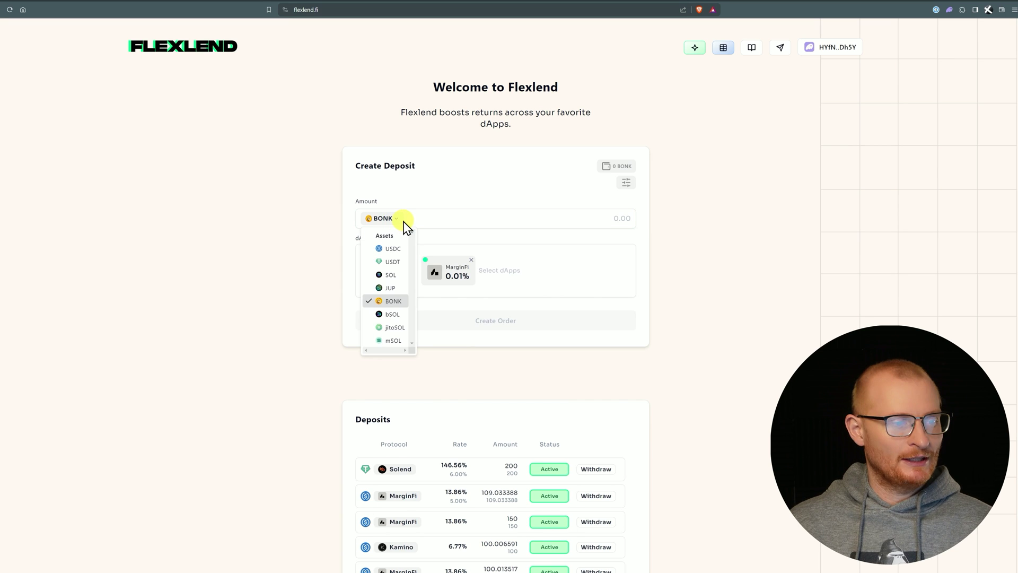
pyautogui.click(387, 288)
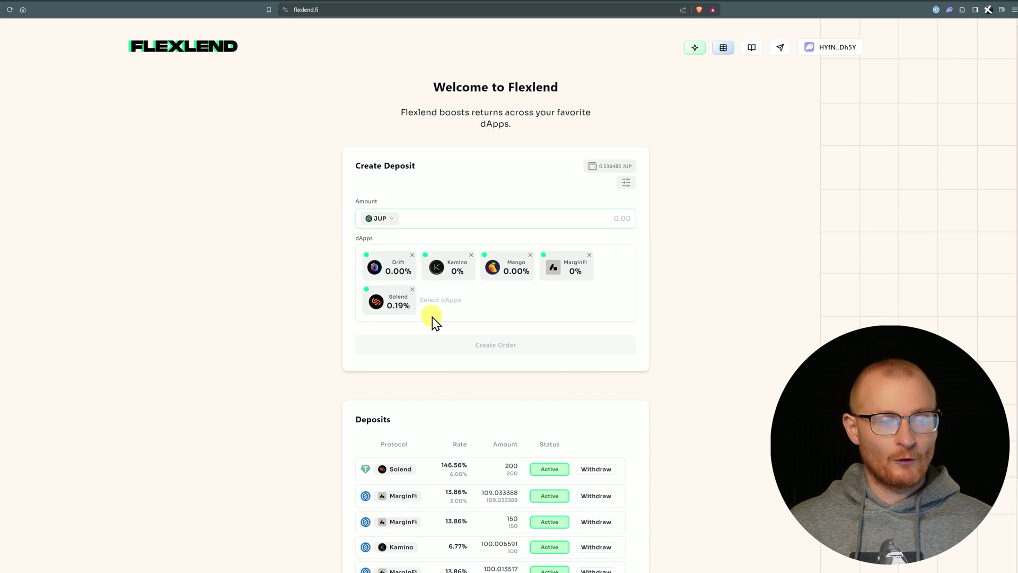
pyautogui.click(389, 219)
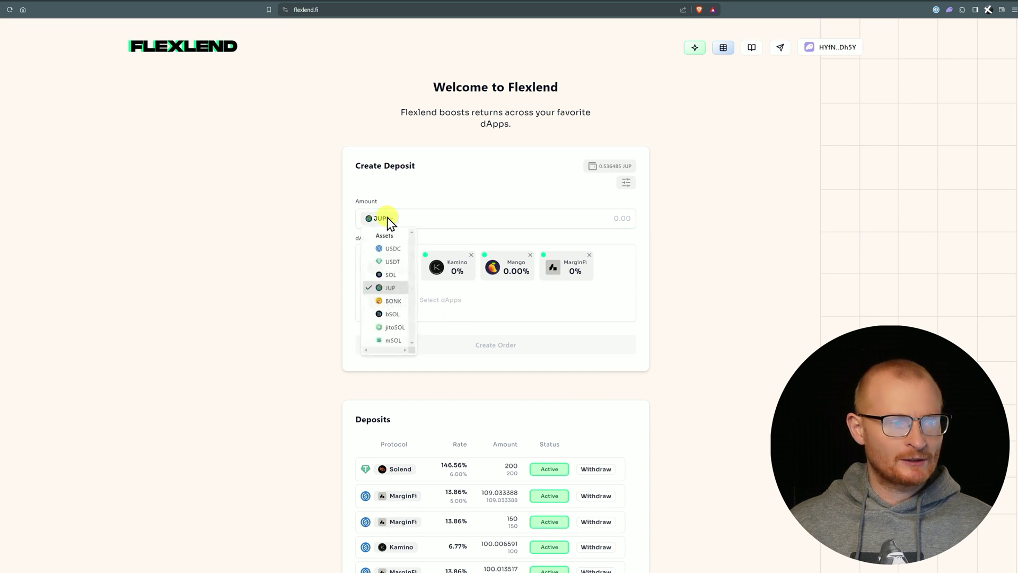
pyautogui.click(386, 275)
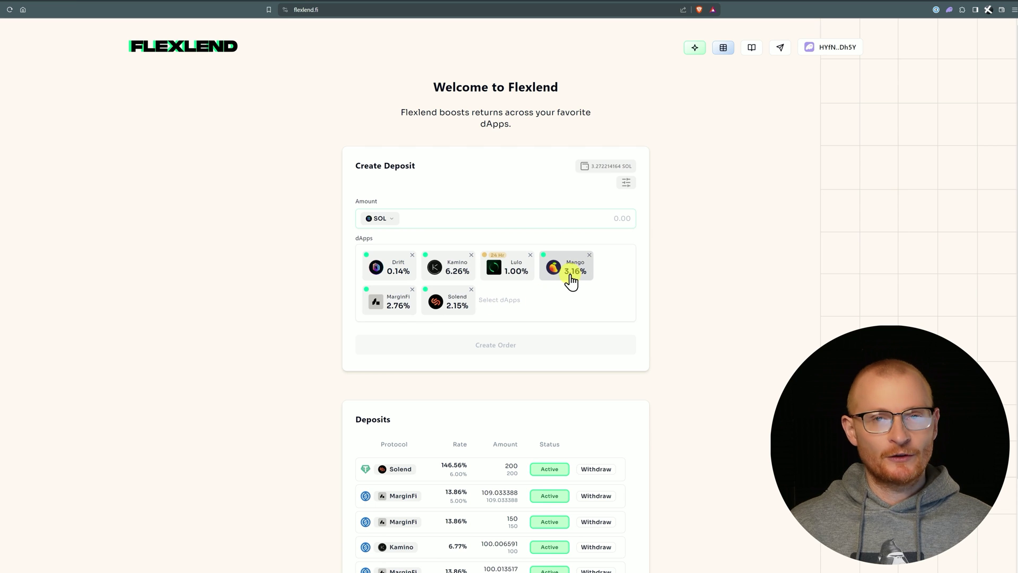
# - Enter a 1 SOL amount, create the order and approve it in the wallet
pyautogui.click(611, 216)
pyautogui.write('1')
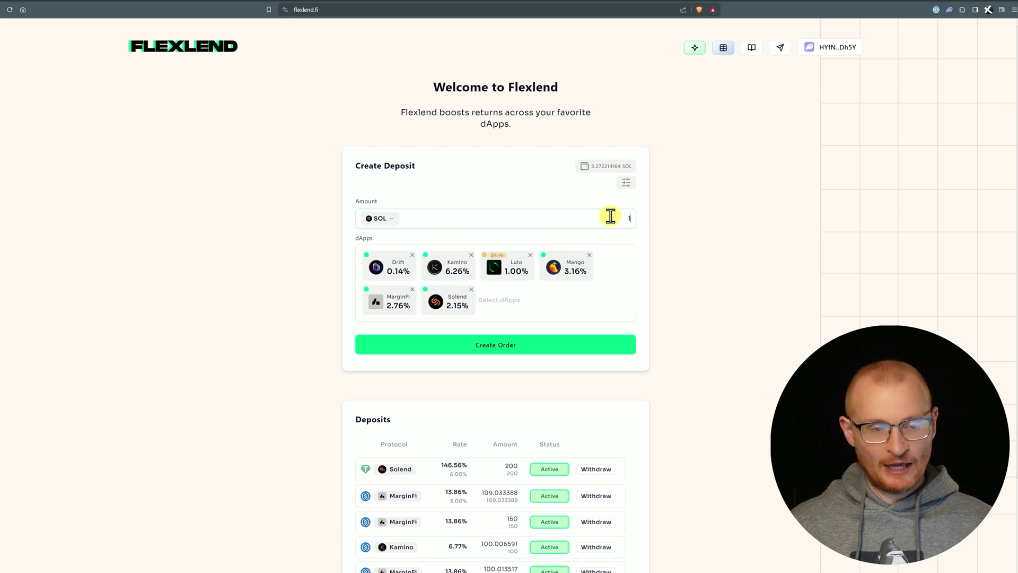
pyautogui.click(527, 352)
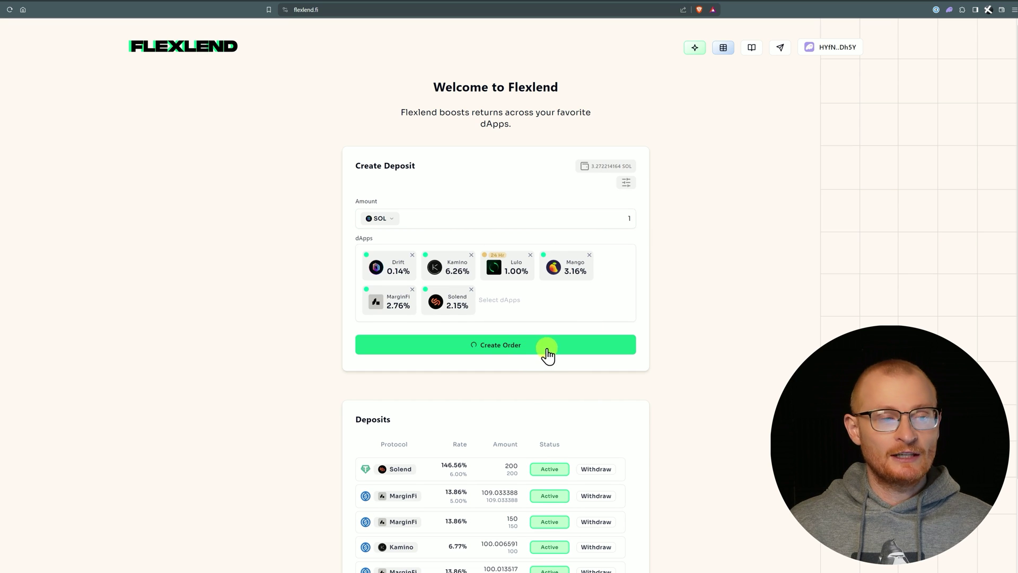
pyautogui.click(974, 226)
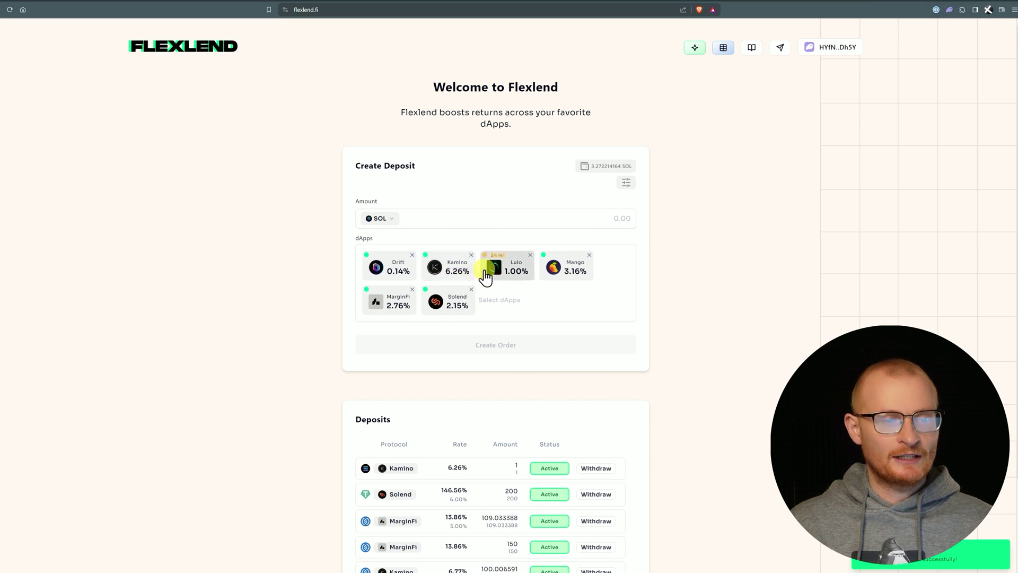
pyautogui.scroll(-2, 583, 307)
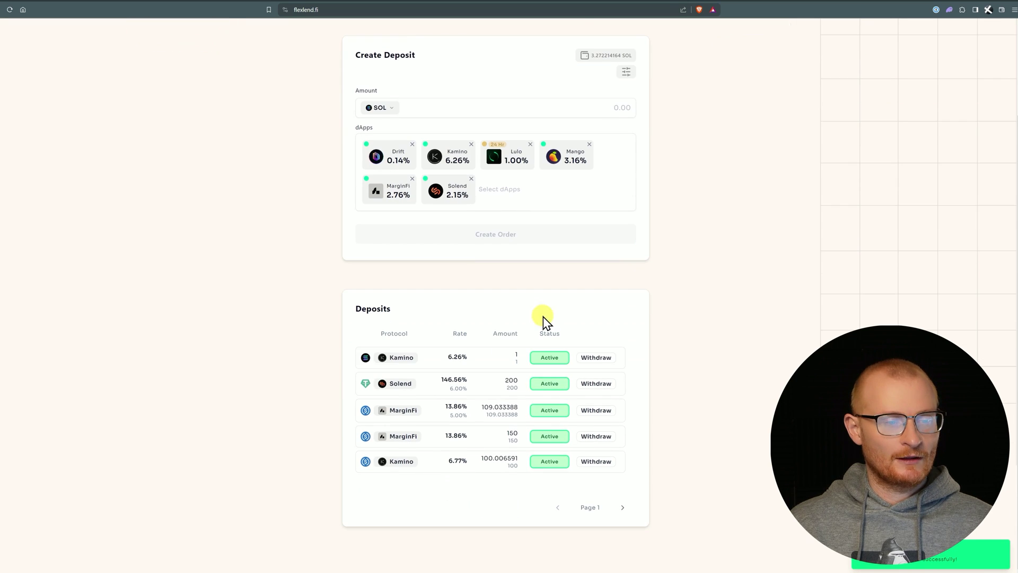
pyautogui.scroll(2, 663, 265)
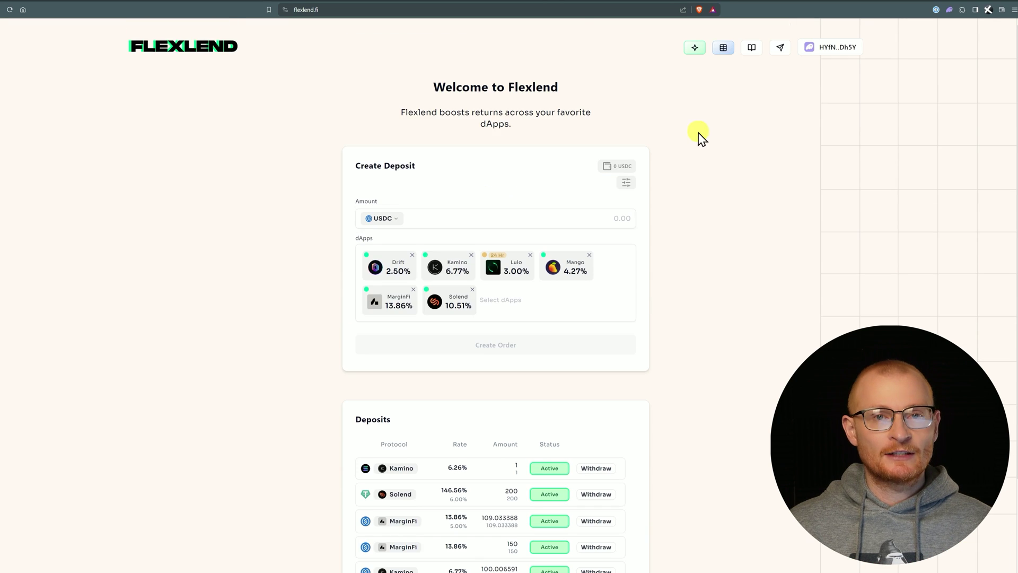
# - Open the apps overview page and filter its protocol table to SOL
pyautogui.click(723, 48)
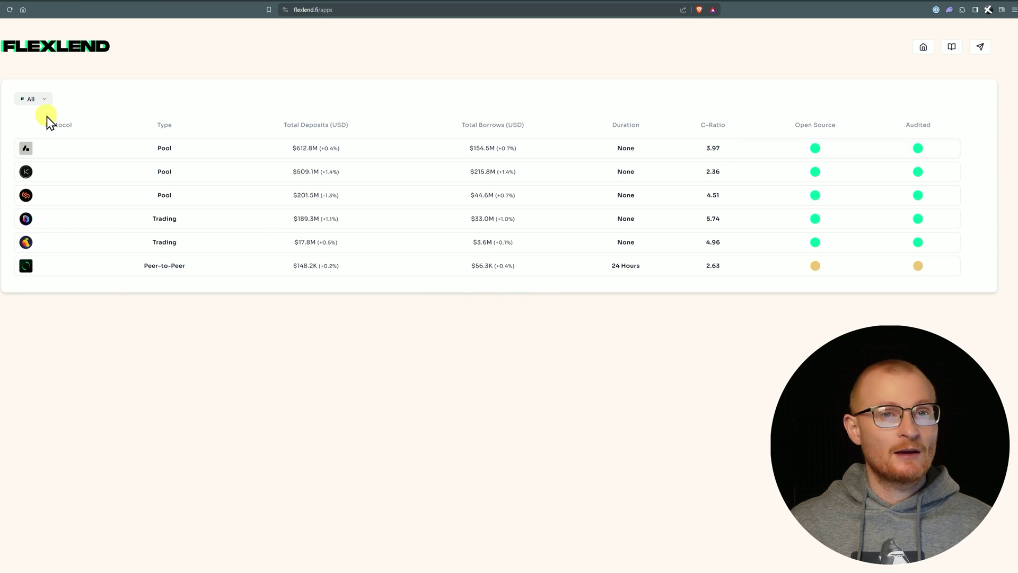
pyautogui.click(40, 101)
pyautogui.click(47, 144)
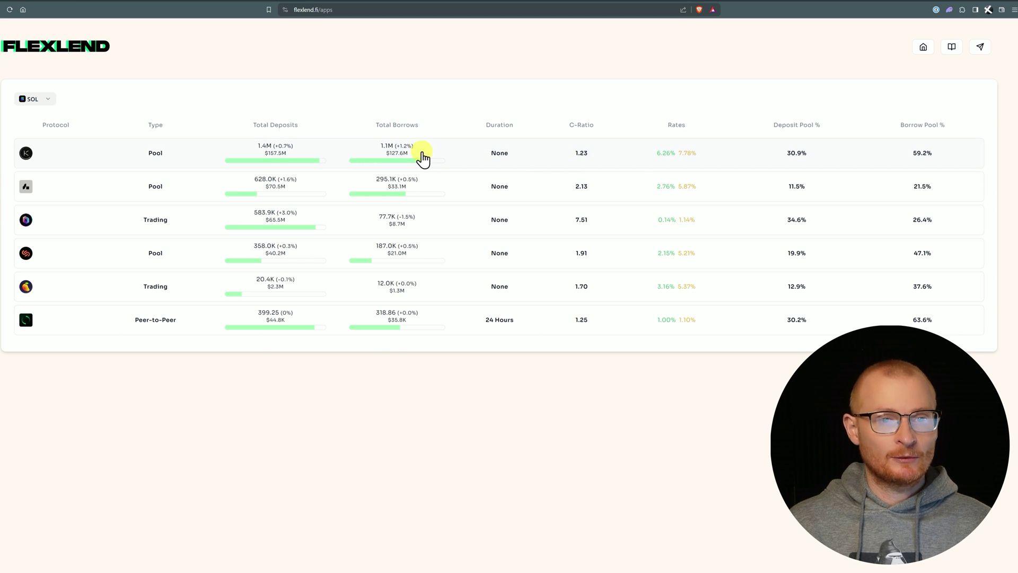
# - View the Kamino SOL pool's details, then close them to return to the dashboard
pyautogui.click(396, 151)
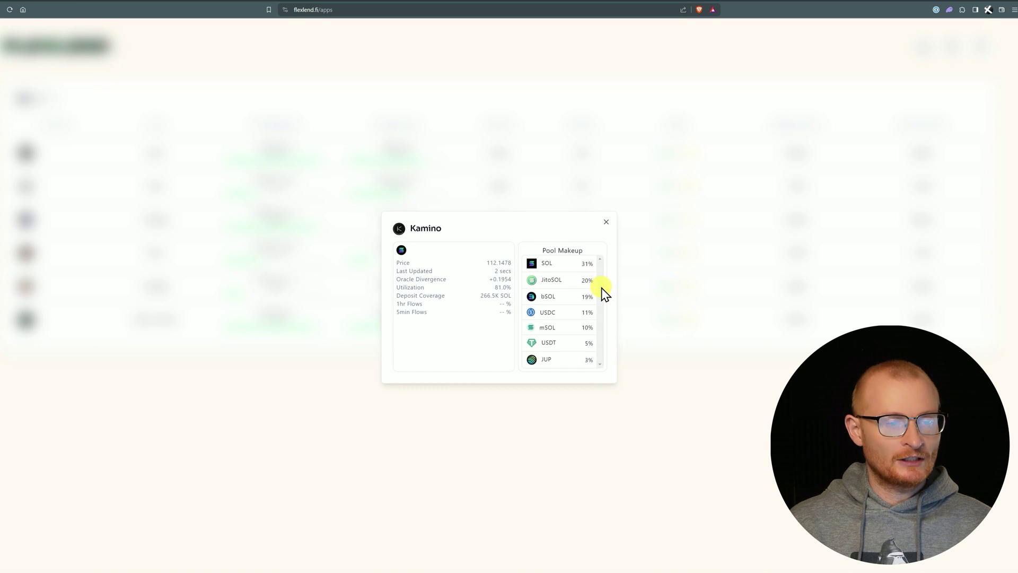
pyautogui.click(607, 223)
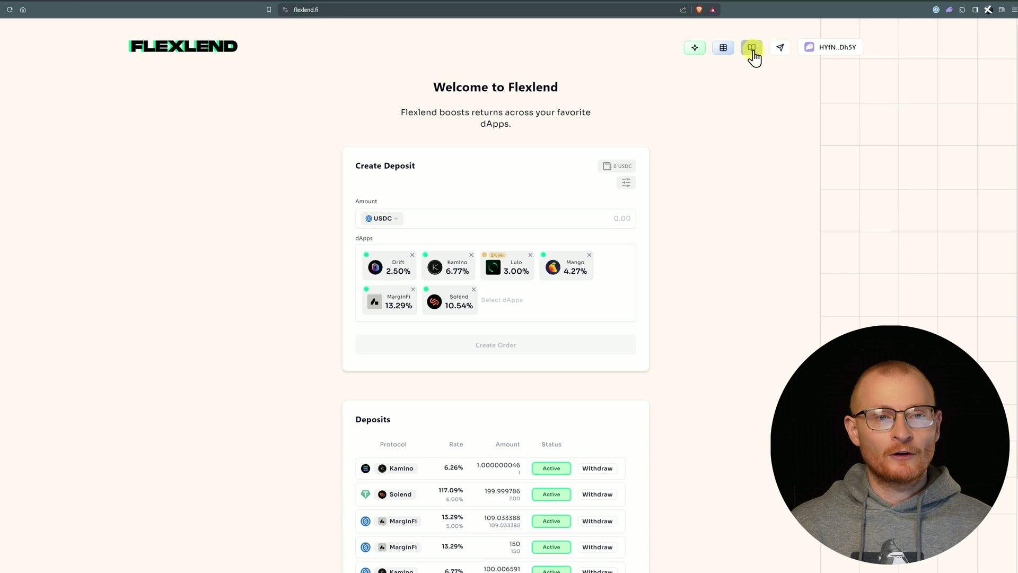
# - Approve withdrawal of the 109.033388 USDC MarginFi deposit in the wallet
pyautogui.scroll(-2, 661, 358)
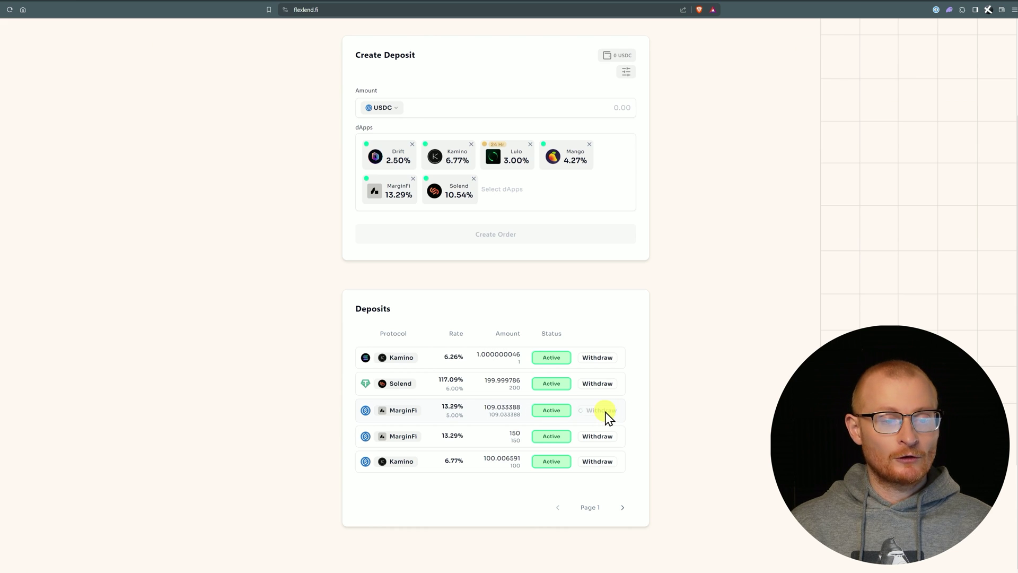
pyautogui.click(978, 223)
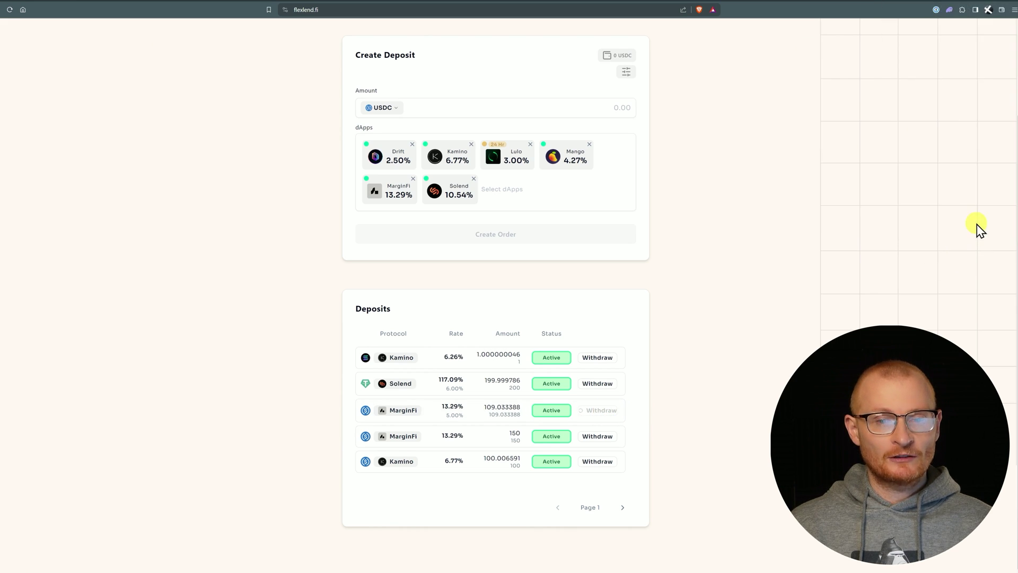